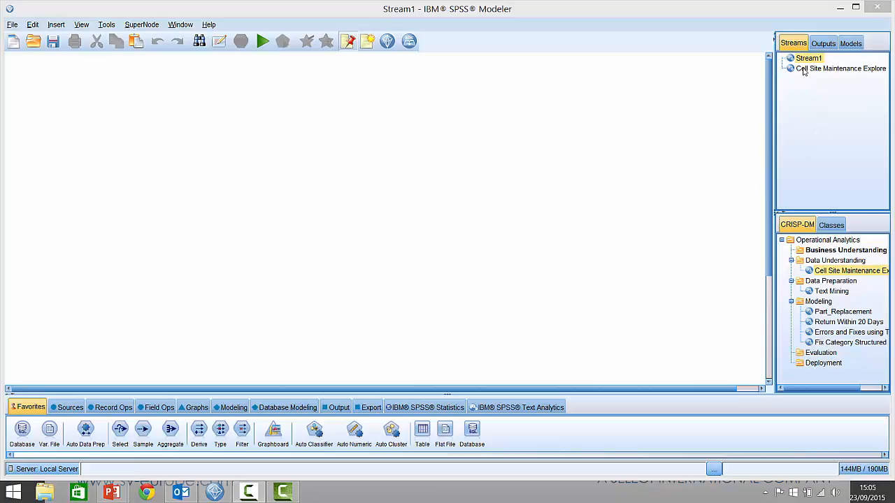
# - Open the Cell Site Maintenance Explore stream and run its Table node
pyautogui.click(825, 69)
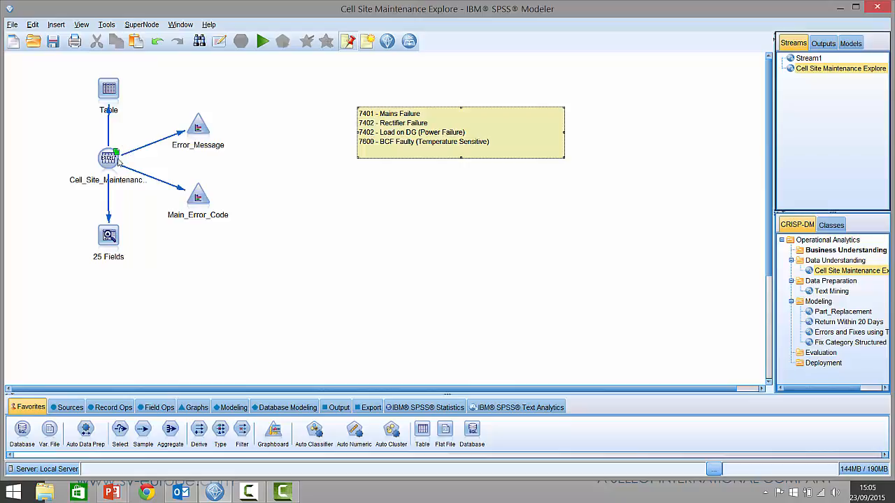
pyautogui.rightClick(112, 91)
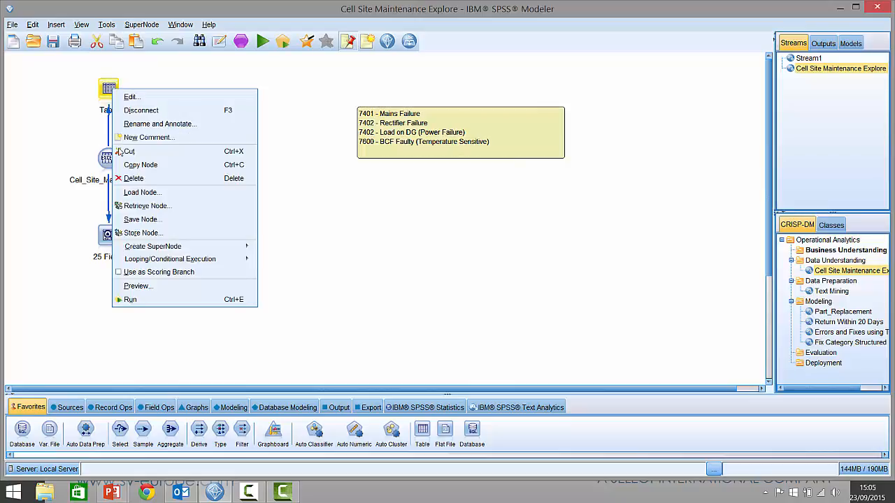
pyautogui.click(142, 299)
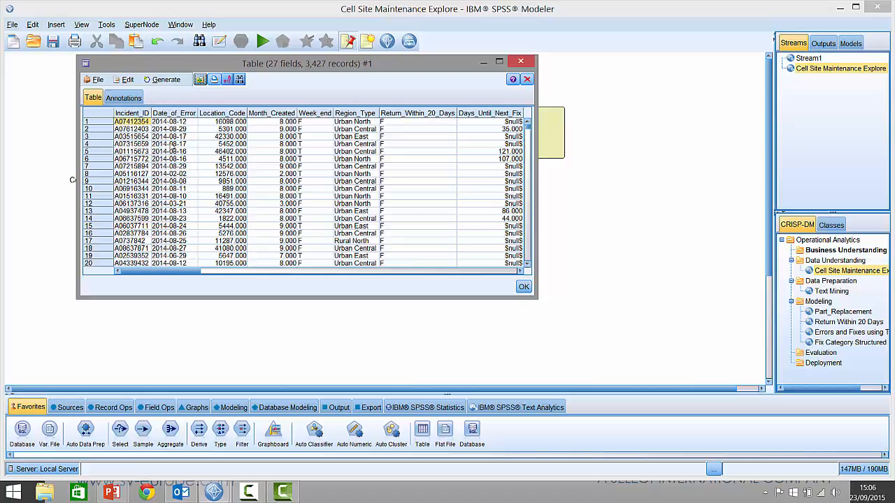
# - Browse across all columns of the table output to examine each field, and close the output
pyautogui.click(204, 272)
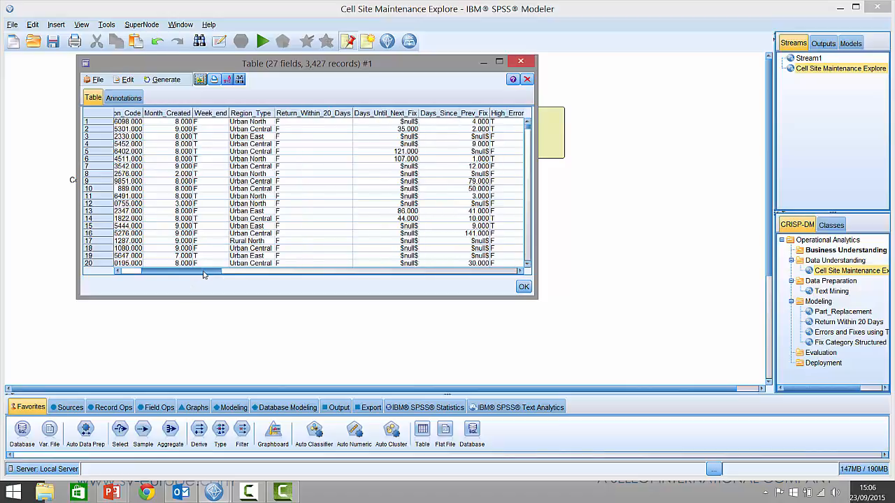
pyautogui.click(205, 271)
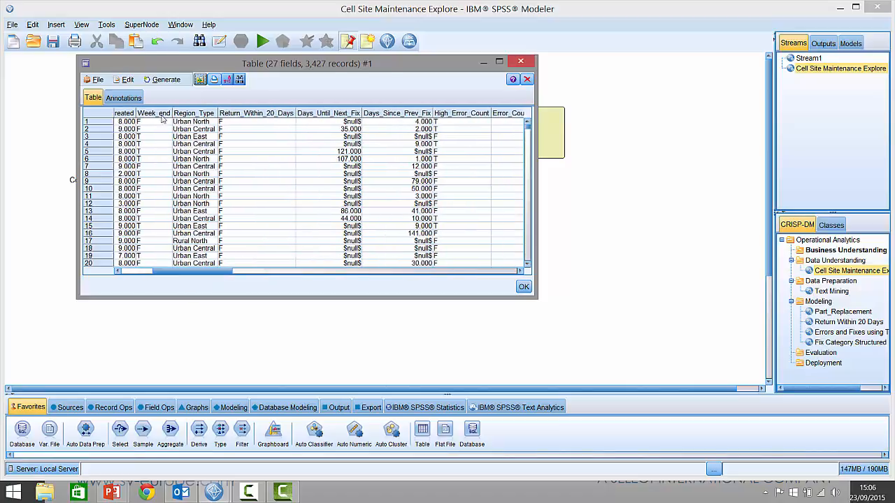
pyautogui.moveTo(194, 274); pyautogui.dragTo(212, 275)
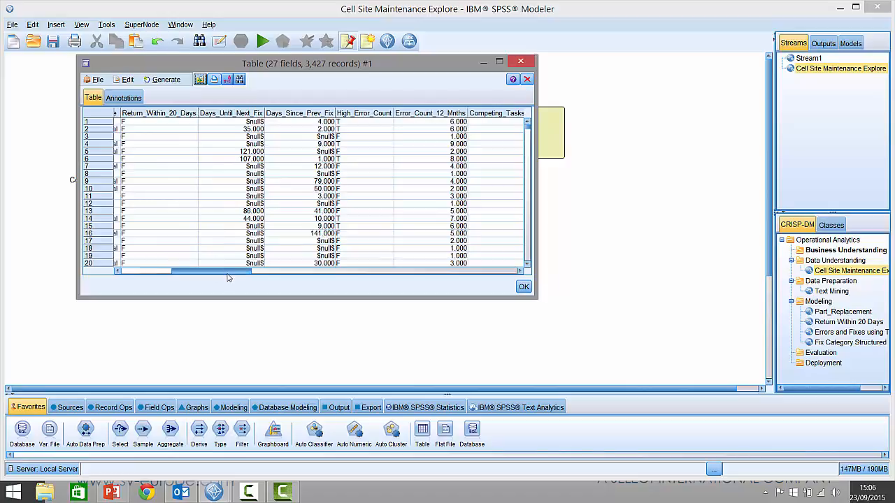
pyautogui.moveTo(228, 275); pyautogui.dragTo(264, 272)
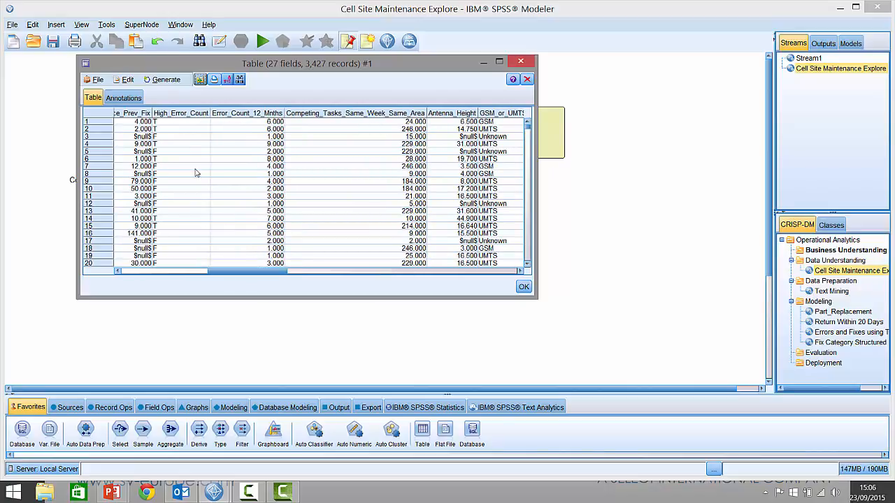
pyautogui.moveTo(253, 273); pyautogui.dragTo(315, 272)
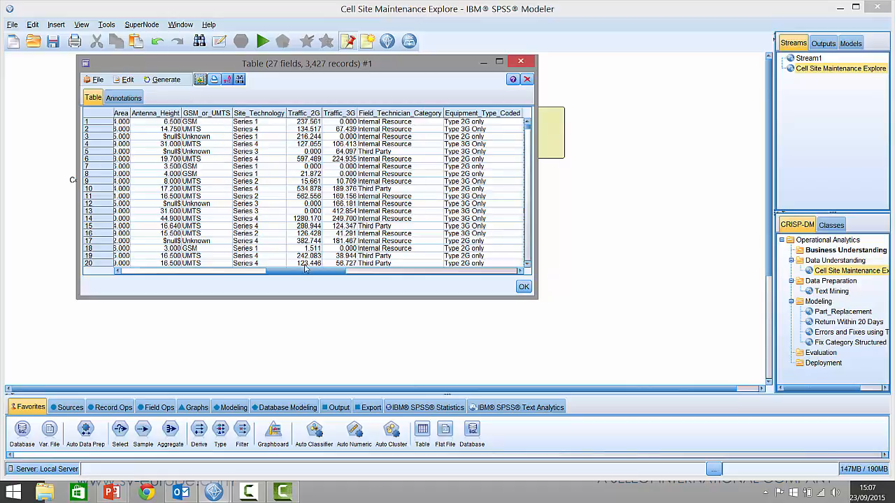
pyautogui.moveTo(307, 275); pyautogui.dragTo(325, 272)
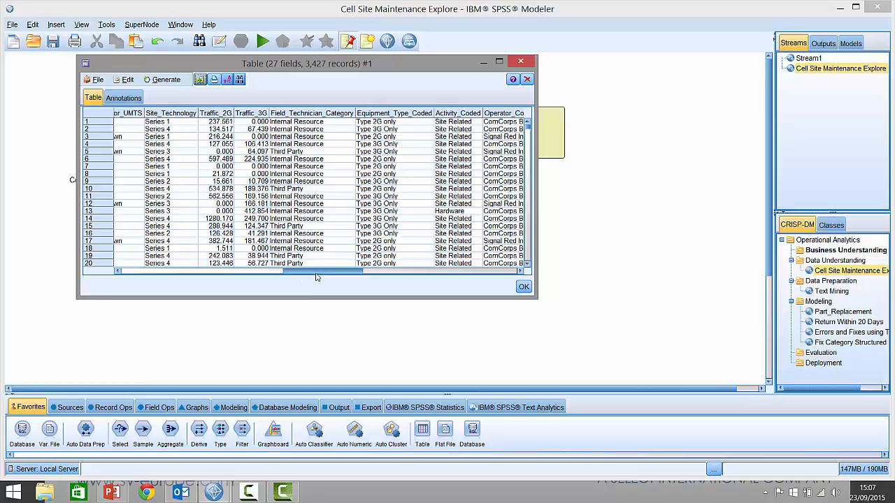
pyautogui.moveTo(316, 274); pyautogui.dragTo(386, 269)
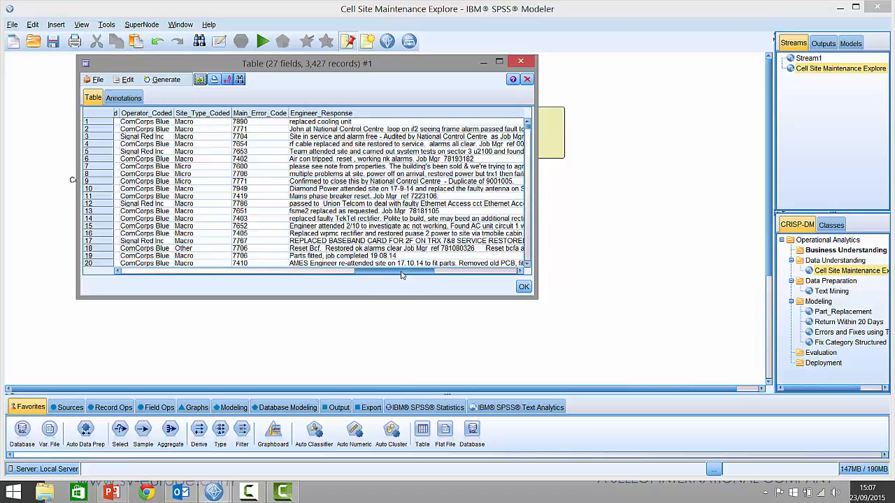
pyautogui.moveTo(402, 274); pyautogui.dragTo(420, 274)
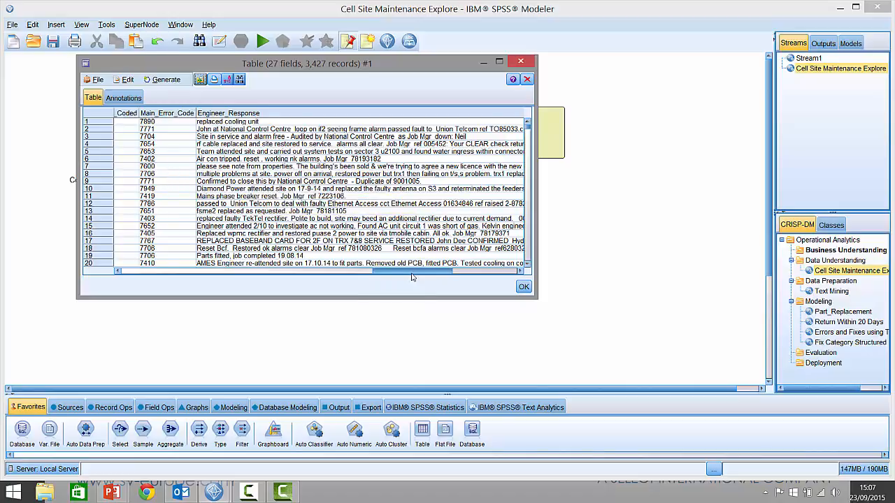
pyautogui.moveTo(412, 276); pyautogui.dragTo(420, 274)
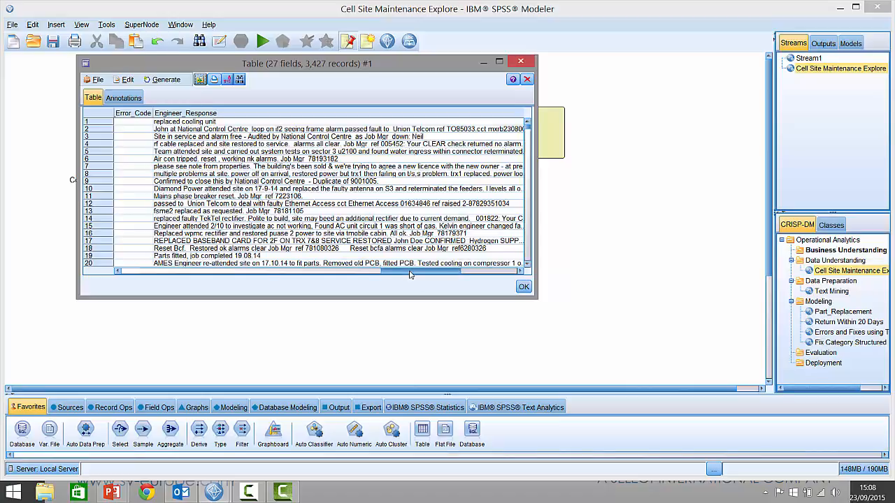
pyautogui.moveTo(410, 276); pyautogui.dragTo(450, 274)
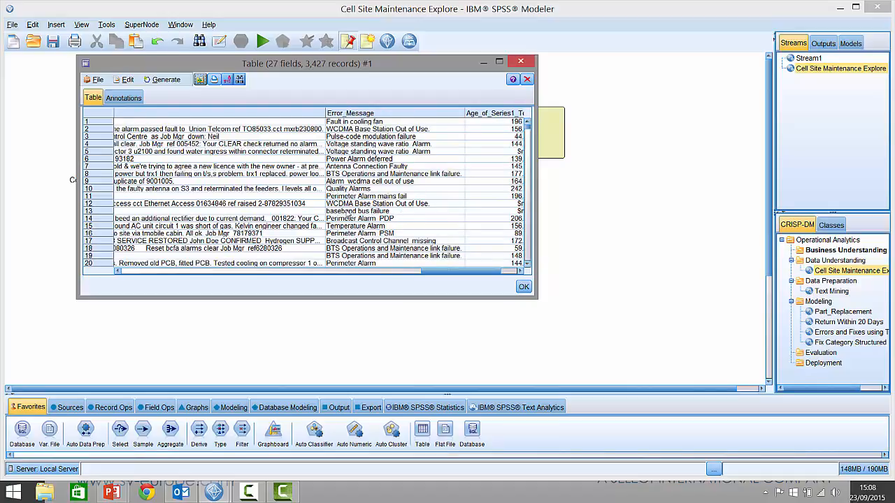
pyautogui.moveTo(436, 275); pyautogui.dragTo(460, 274)
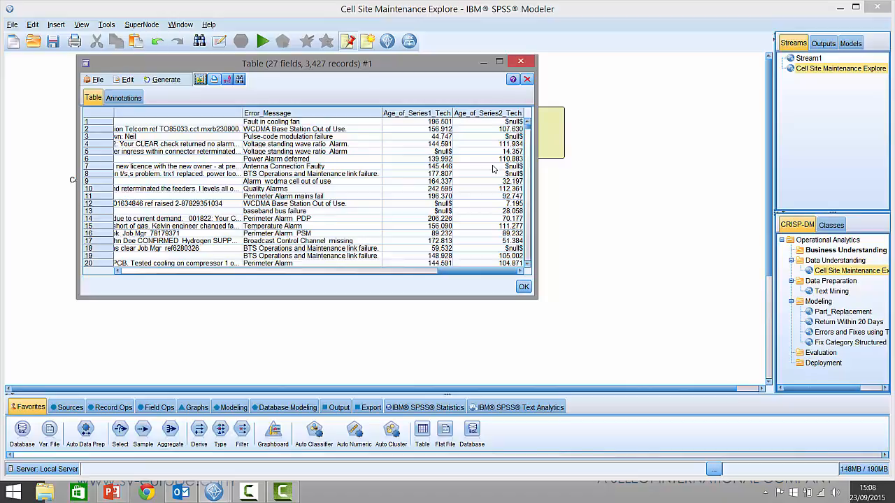
pyautogui.click(528, 79)
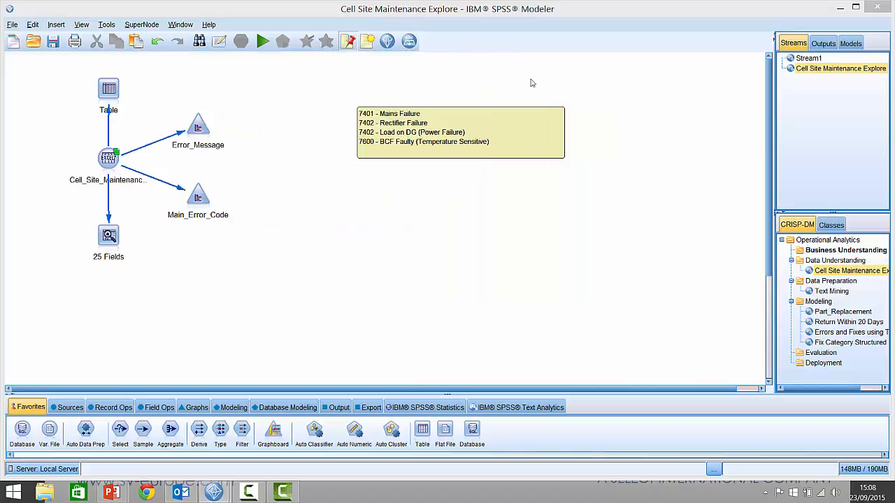
# - Run the 25 Fields data audit node and review the statistics for every field
pyautogui.rightClick(101, 234)
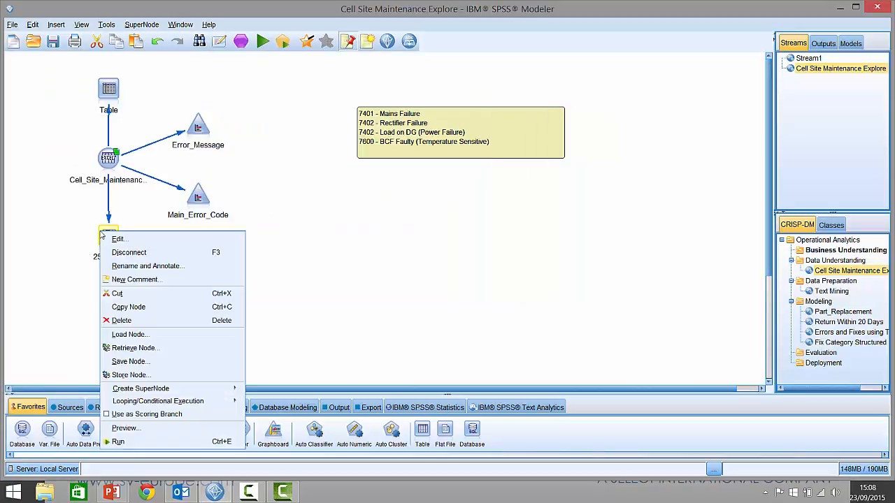
pyautogui.click(118, 442)
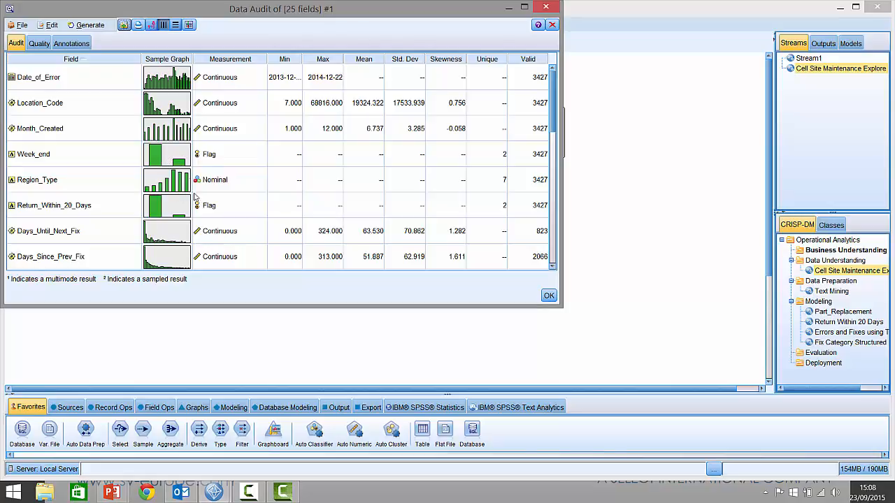
pyautogui.scroll(-6, 253, 189)
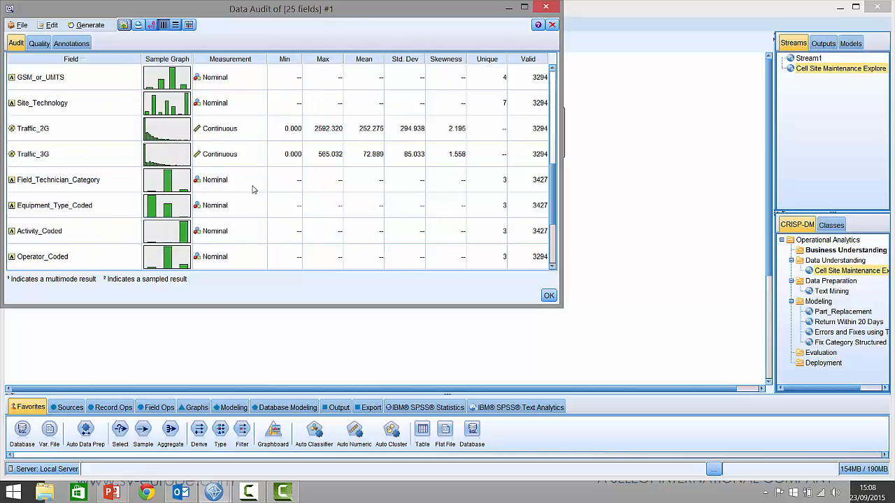
pyautogui.scroll(-5, 253, 189)
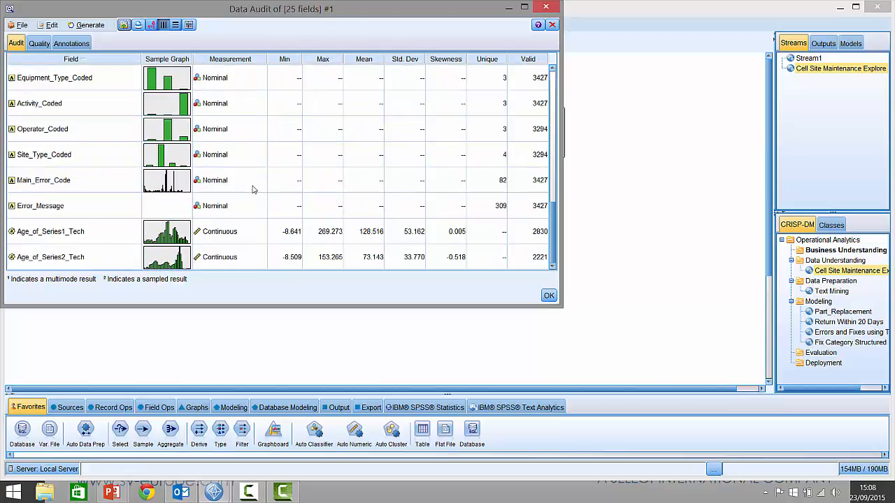
pyautogui.scroll(5, 253, 188)
# - Review the audit's data quality details for completeness and nulls, and close the audit output
pyautogui.click(43, 43)
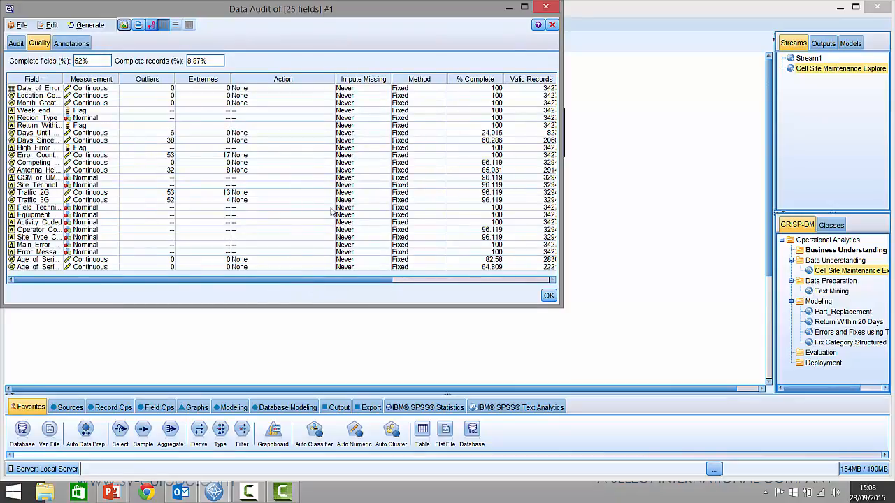
pyautogui.moveTo(372, 281); pyautogui.dragTo(456, 280)
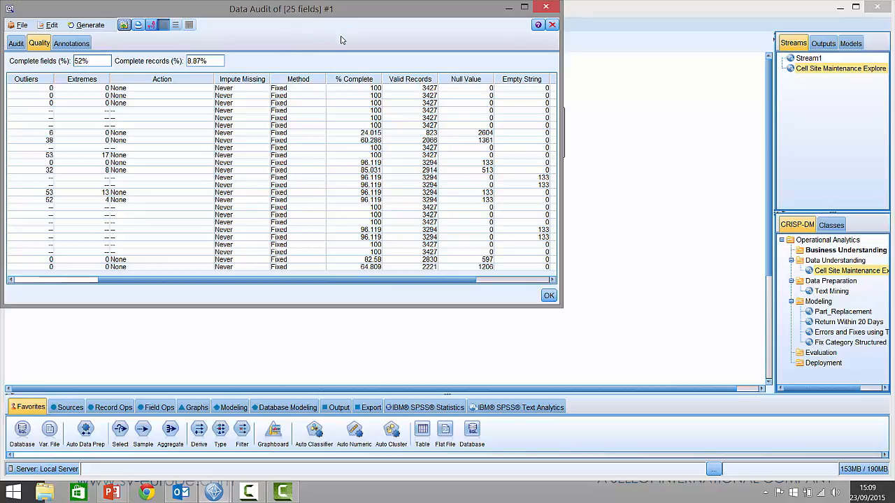
pyautogui.click(552, 10)
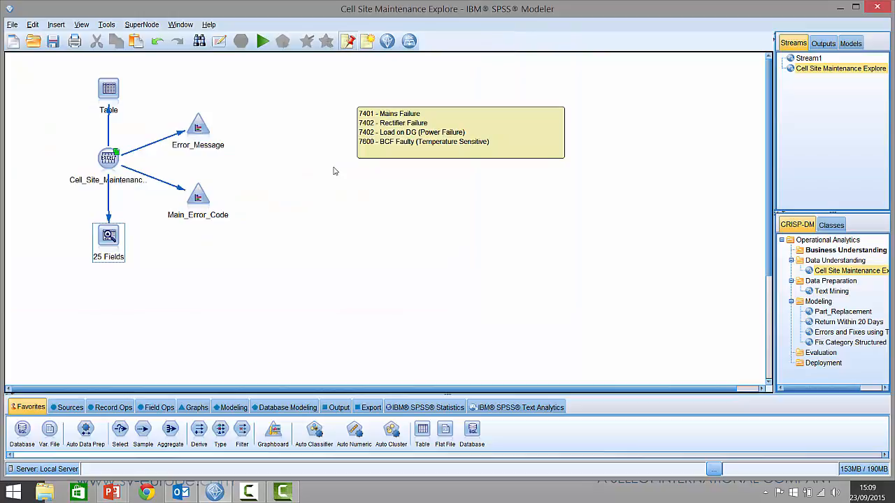
# - Run the Error_Message distribution node and sort the values by count in descending order
pyautogui.click(205, 134)
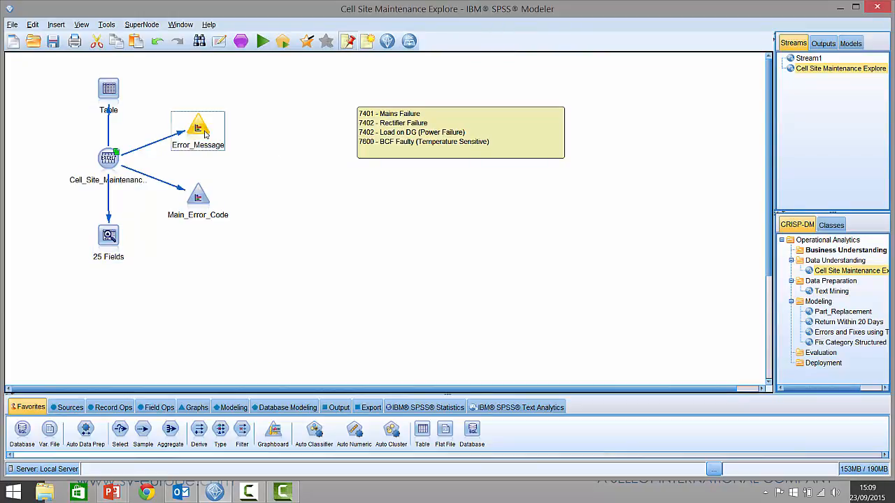
pyautogui.rightClick(205, 134)
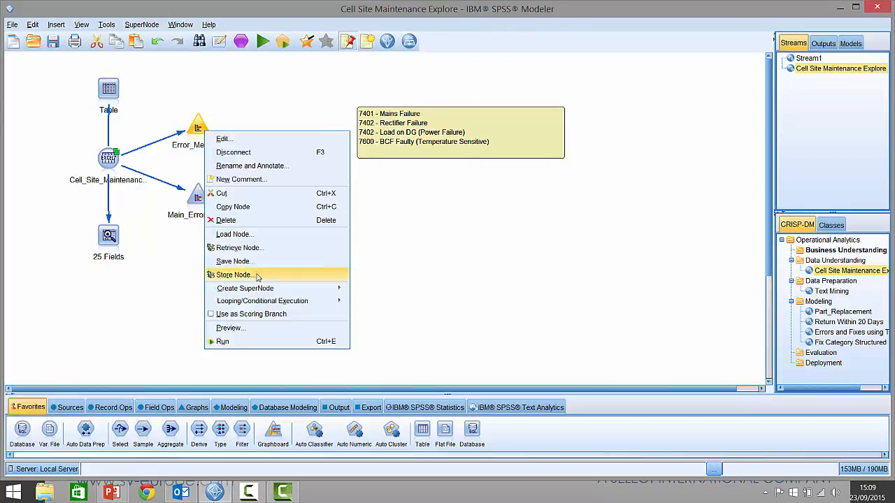
pyautogui.click(265, 342)
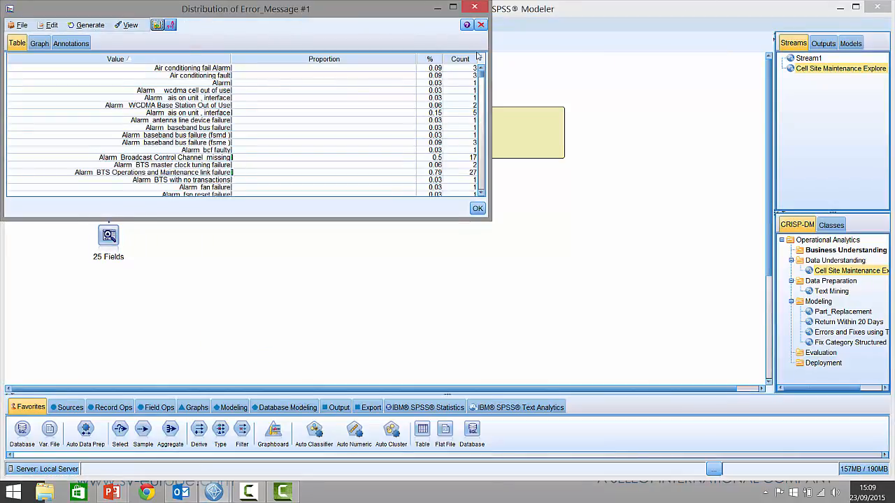
pyautogui.click(472, 59)
pyautogui.click(472, 59)
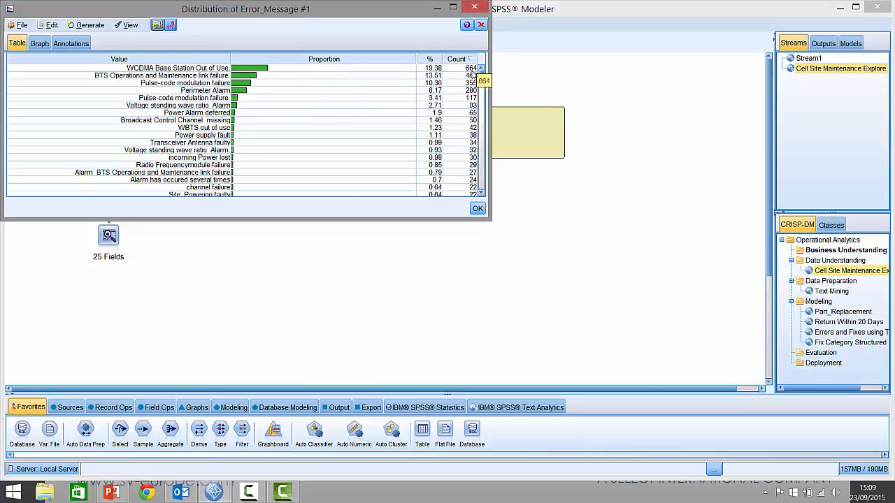
# - Scroll through the sorted error messages and close the output, saving the changes
pyautogui.moveTo(481, 76); pyautogui.dragTo(481, 183)
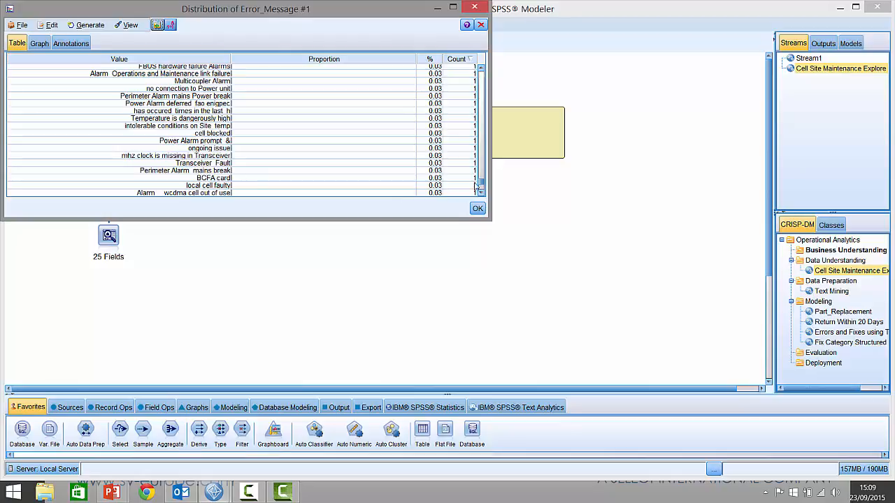
pyautogui.moveTo(481, 183); pyautogui.dragTo(490, 70)
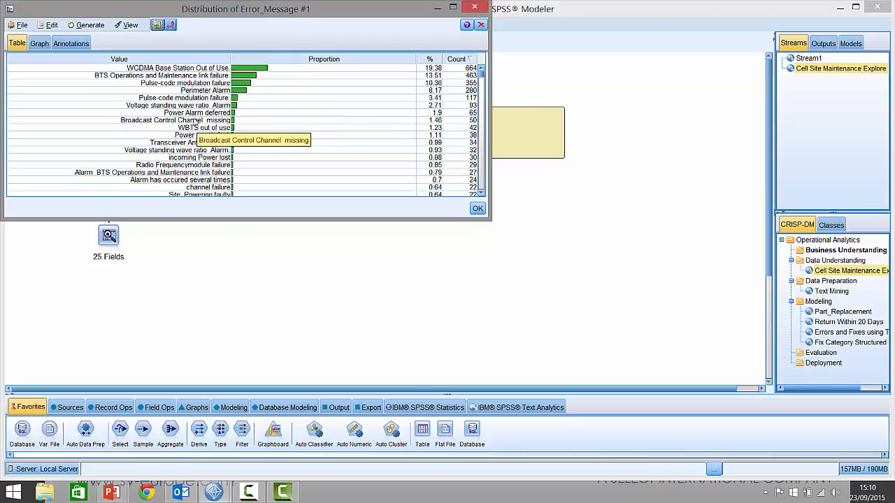
pyautogui.click(480, 26)
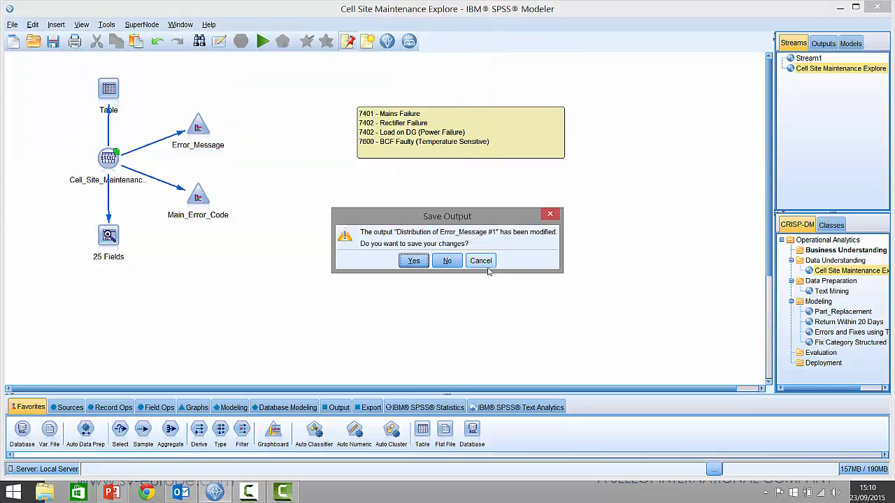
pyautogui.click(411, 260)
# - Run the Main_Error_Code distribution node and sort the codes by count in descending order
pyautogui.rightClick(199, 203)
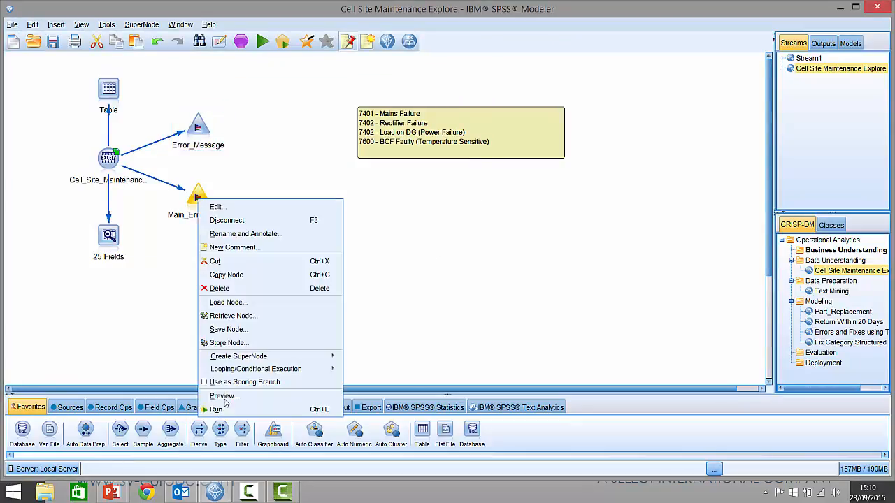
pyautogui.click(217, 410)
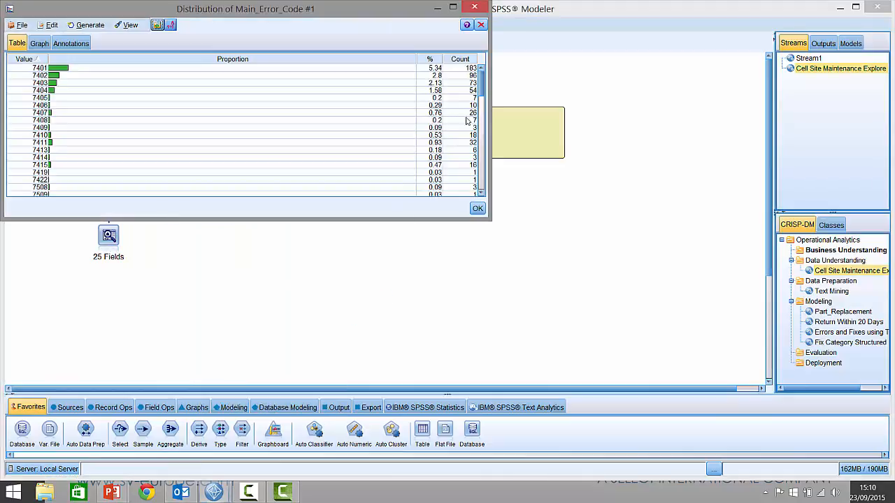
pyautogui.click(464, 59)
pyautogui.click(463, 59)
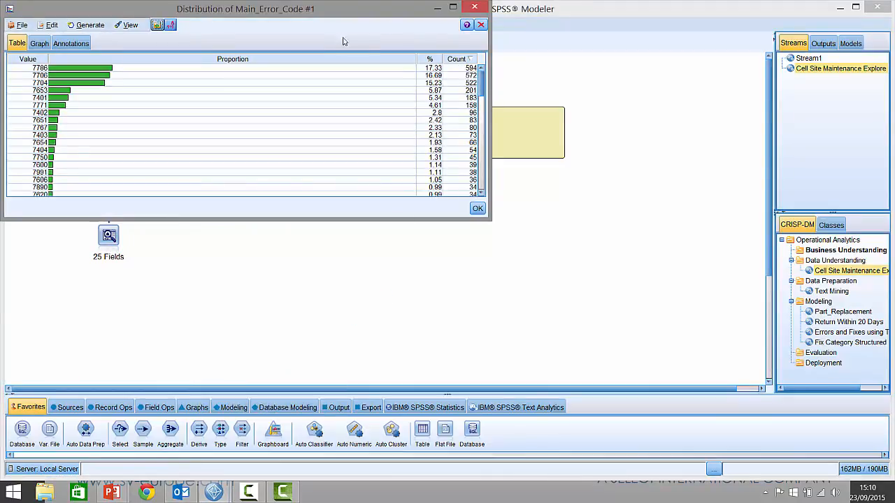
# - Reposition the Main_Error_Code distribution window over the stream and close it
pyautogui.moveTo(335, 10); pyautogui.dragTo(361, 128)
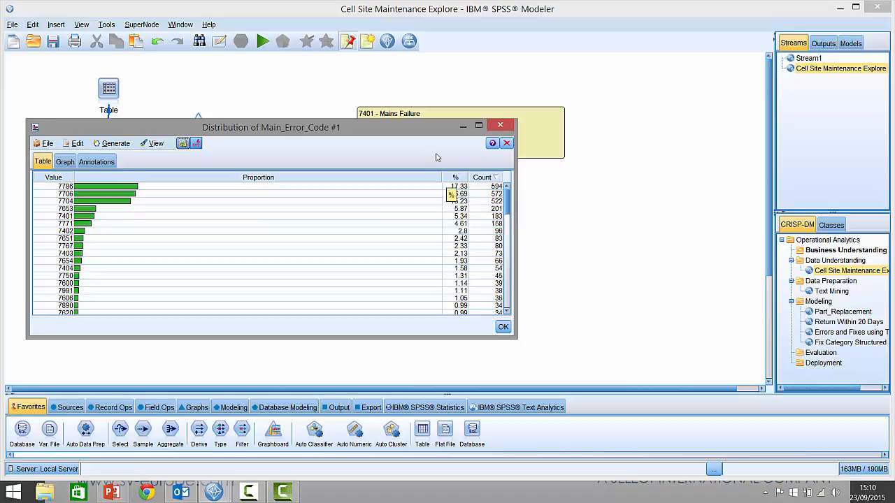
pyautogui.moveTo(410, 133); pyautogui.dragTo(433, 194)
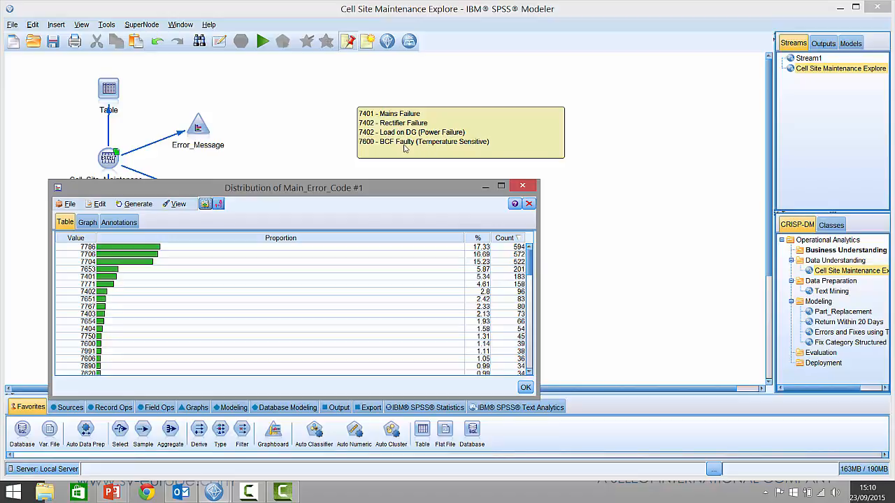
pyautogui.click(522, 187)
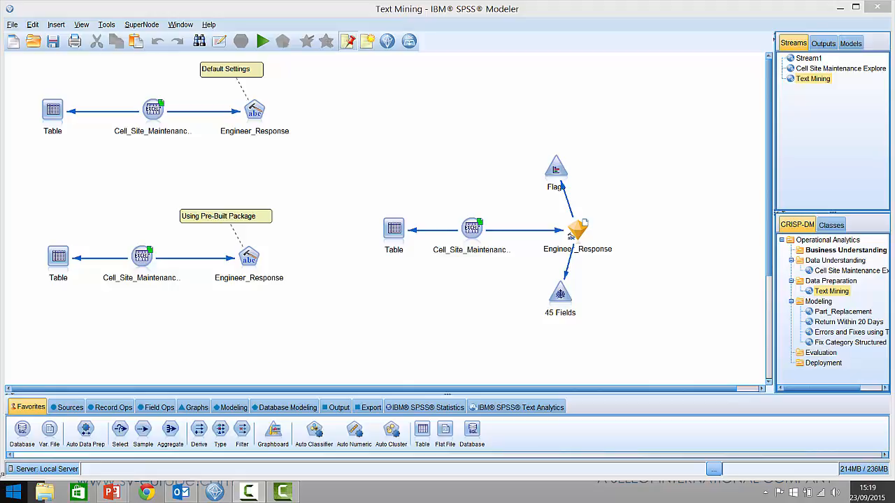
# - Run the Table node of the default-settings stream, scroll through the engineer responses, and close the output
pyautogui.rightClick(48, 122)
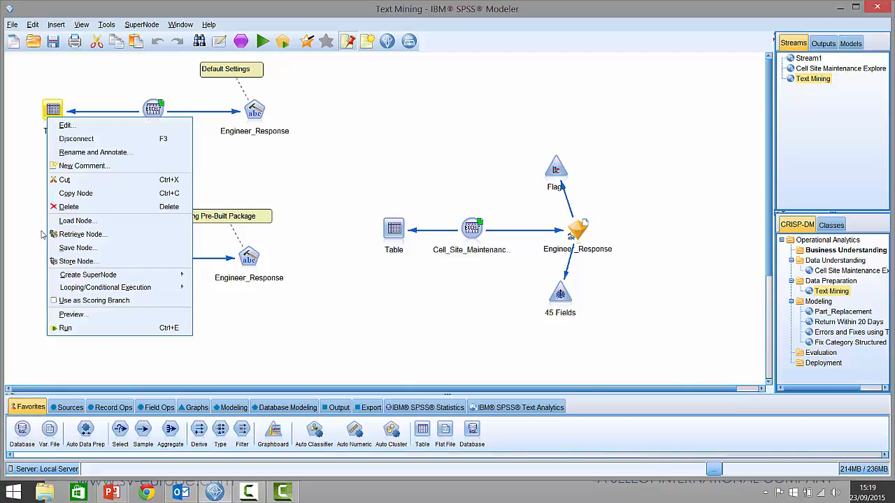
pyautogui.click(65, 328)
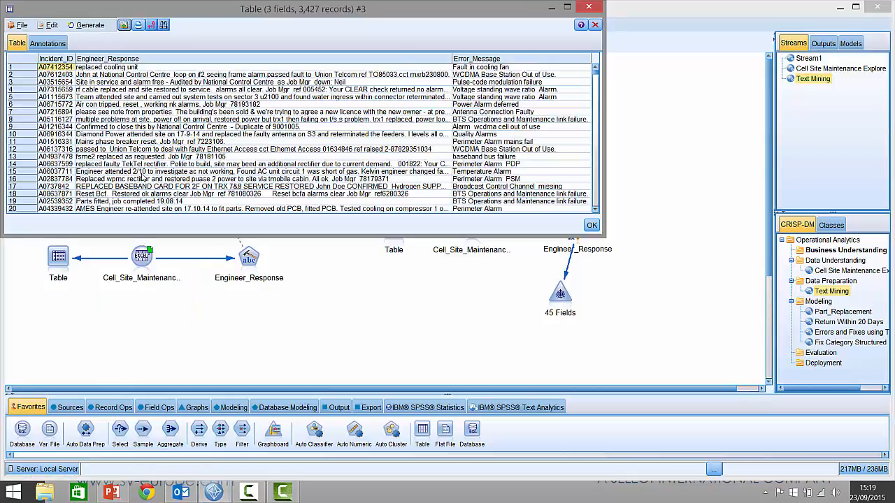
pyautogui.scroll(-5, 243, 137)
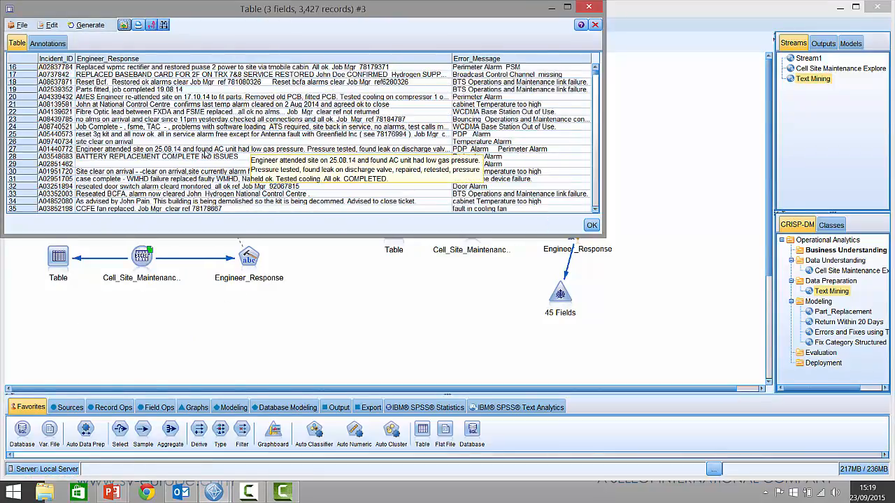
pyautogui.scroll(-4, 252, 155)
pyautogui.scroll(-1, 253, 156)
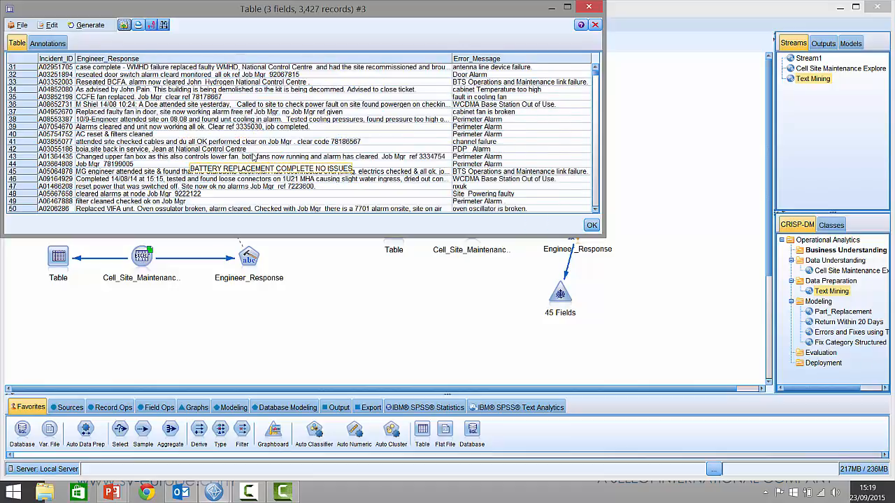
pyautogui.scroll(-3, 214, 201)
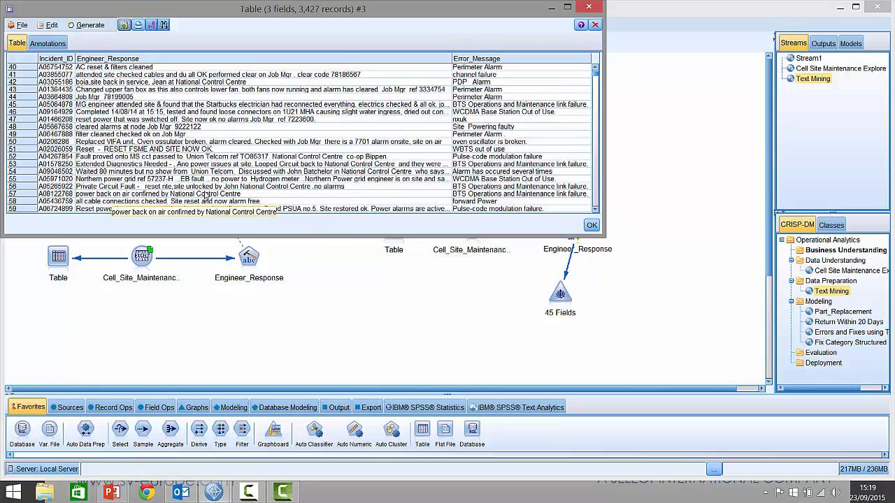
pyautogui.click(593, 27)
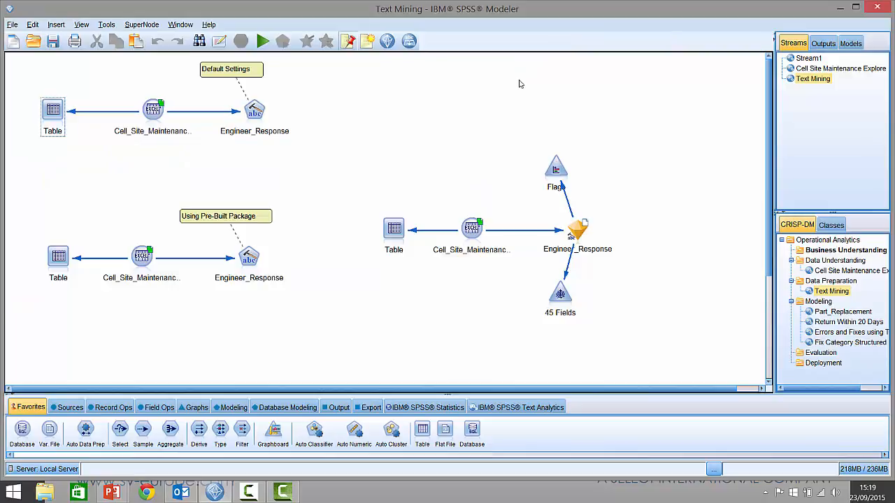
# - Open the interactive workbench of the Engineer_Response text mining node in the default-settings stream
pyautogui.click(510, 409)
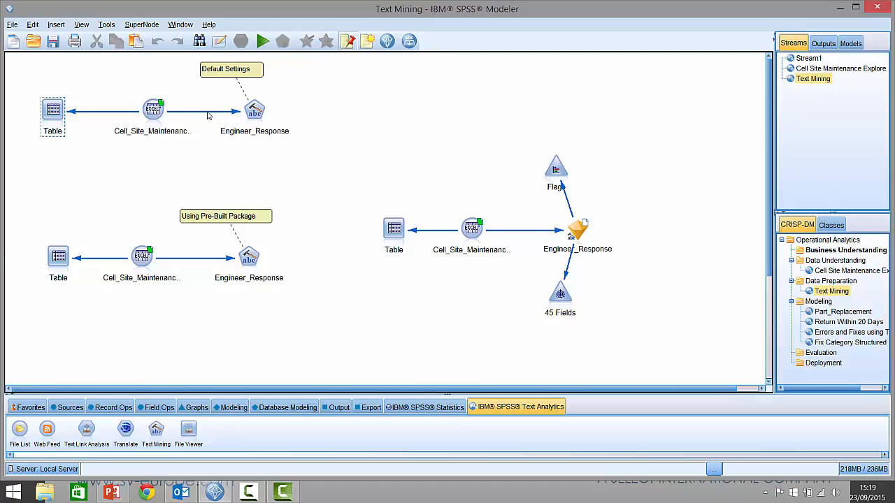
pyautogui.rightClick(254, 111)
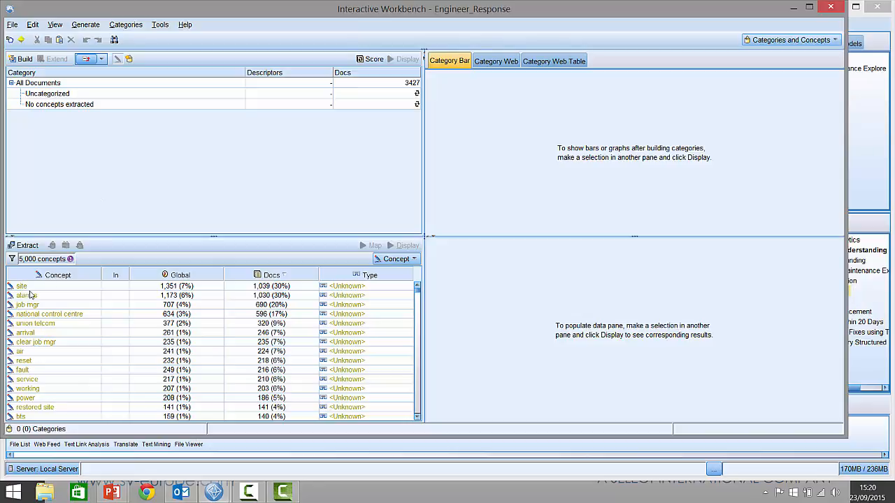
# - Browse the extracted concepts list, checking each concept's frequency and underlying terms
pyautogui.moveTo(36, 291)
pyautogui.moveTo(58, 376)
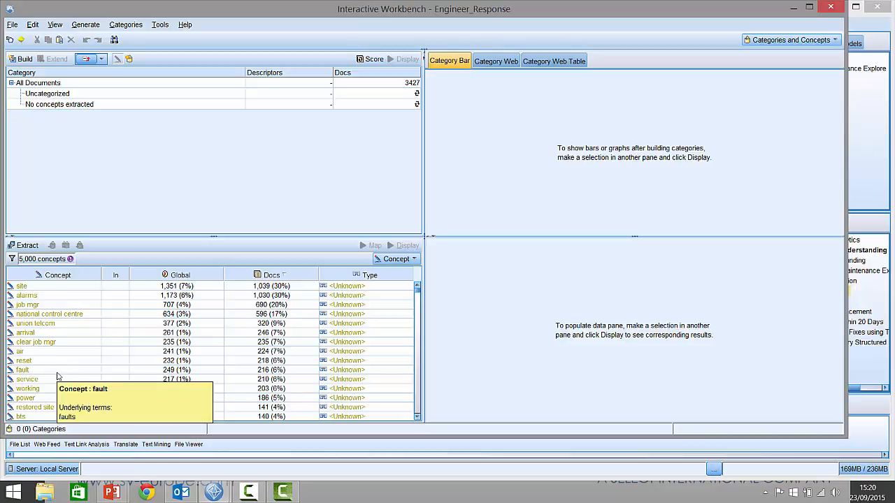
pyautogui.moveTo(44, 356)
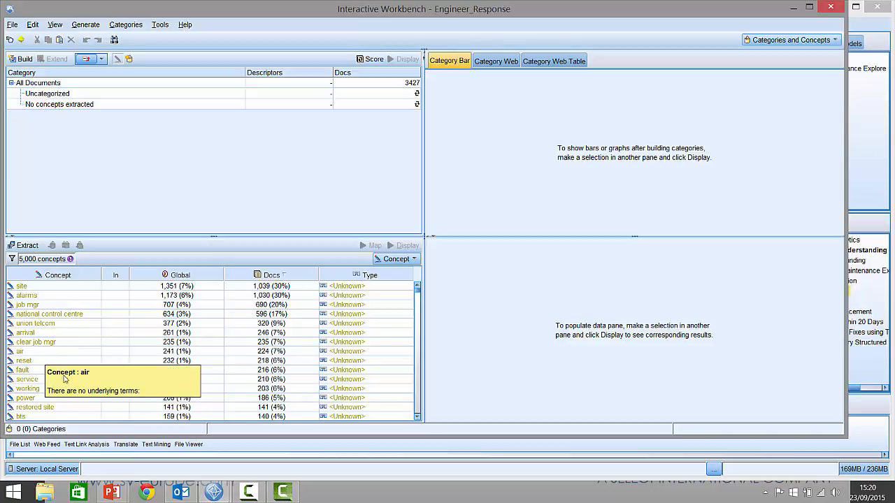
pyautogui.scroll(-1, 70, 374)
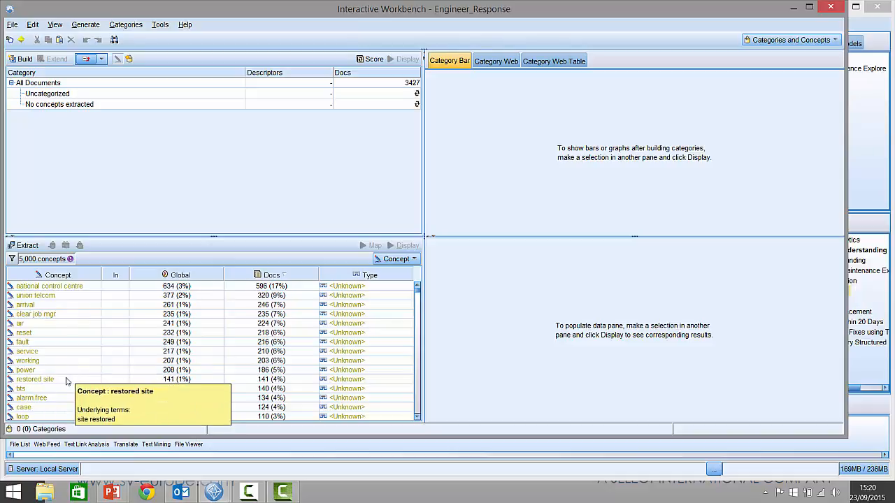
pyautogui.moveTo(48, 414)
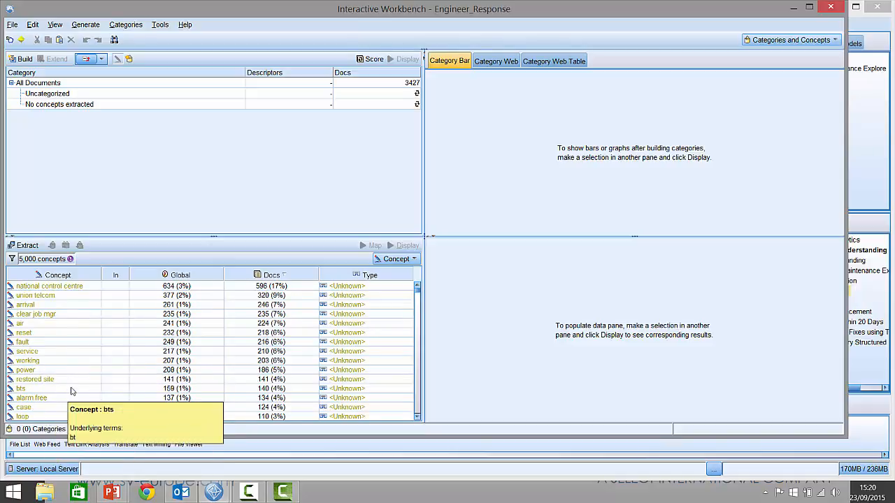
pyautogui.scroll(-2, 70, 391)
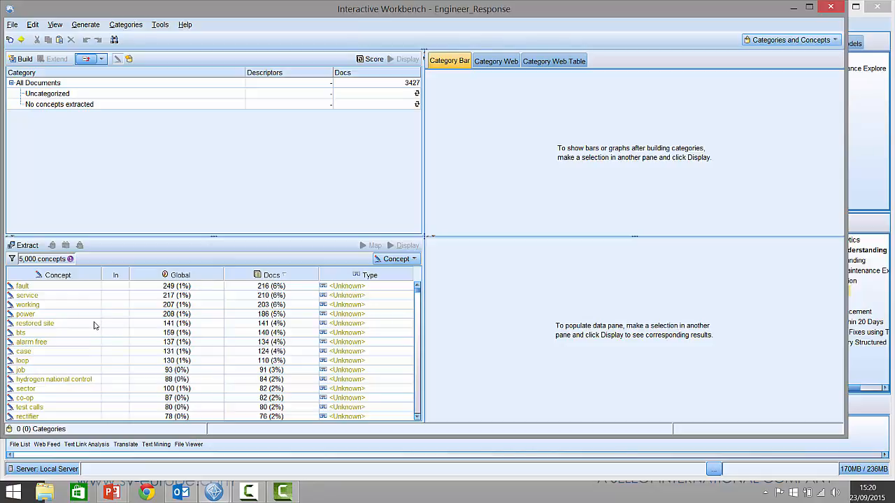
pyautogui.moveTo(95, 326)
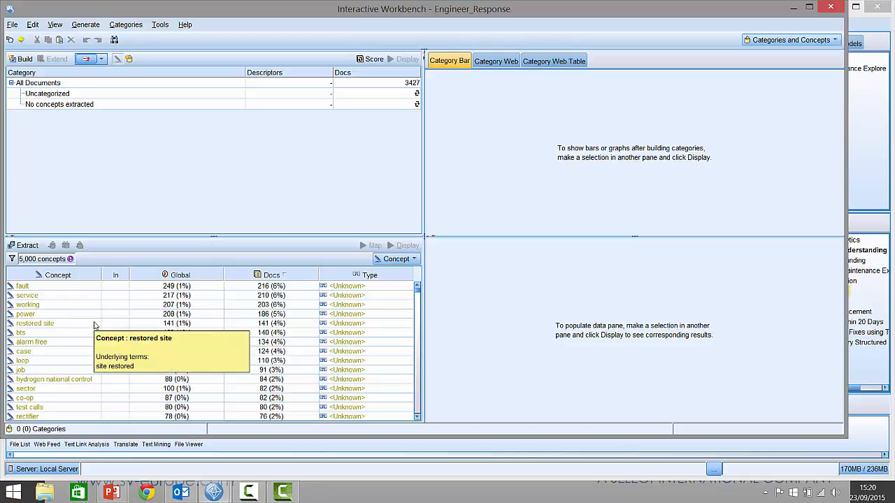
pyautogui.scroll(3, 95, 326)
pyautogui.scroll(-20, 95, 326)
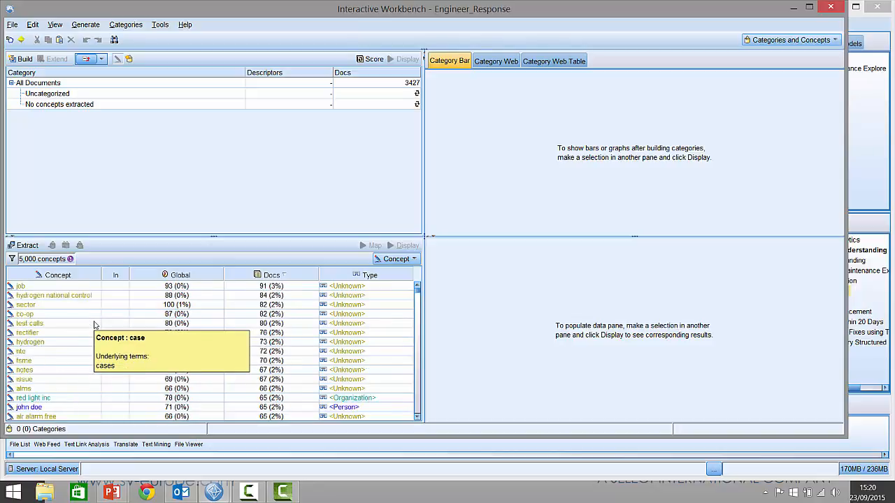
pyautogui.moveTo(30, 316)
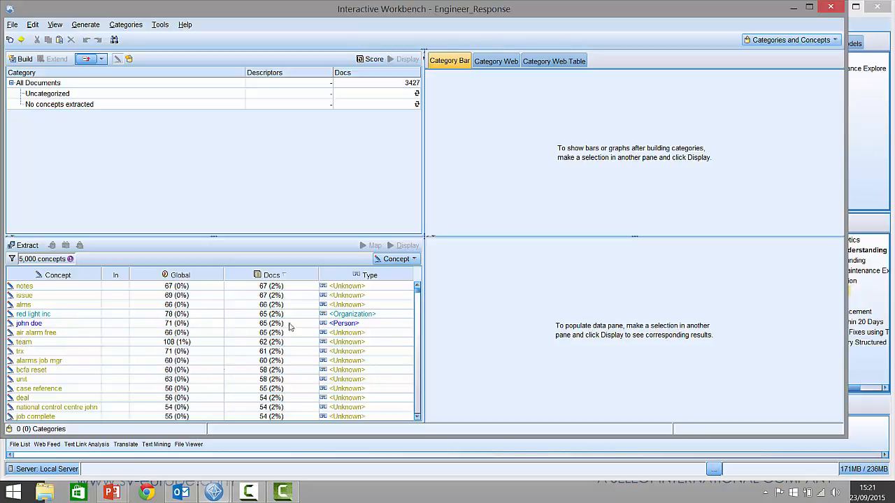
pyautogui.scroll(-10, 203, 343)
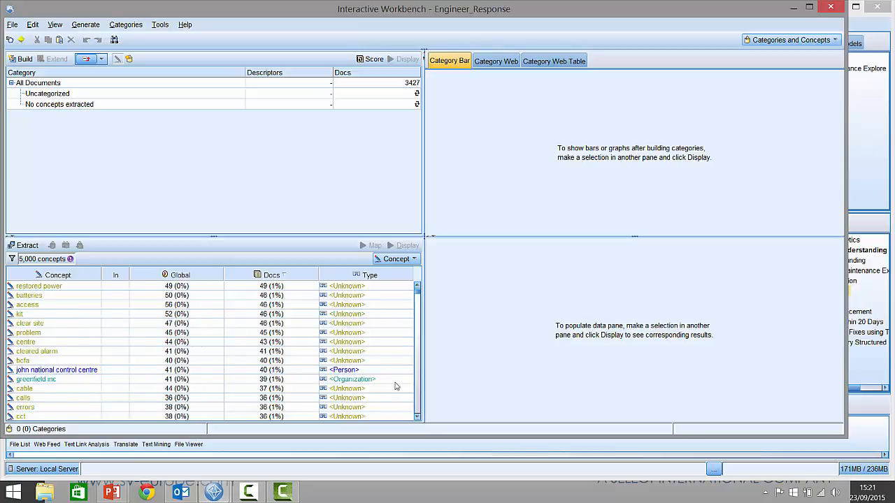
pyautogui.scroll(-1, 167, 357)
pyautogui.scroll(-2, 168, 358)
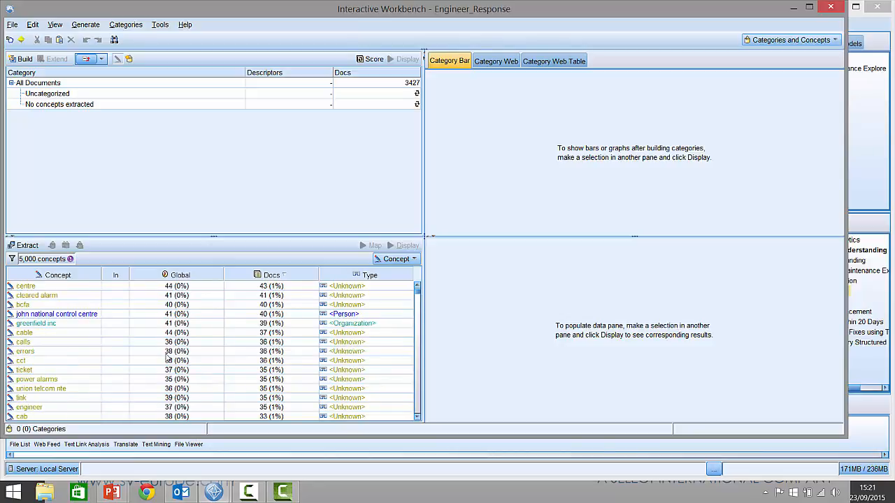
pyautogui.scroll(5, 172, 353)
pyautogui.scroll(5, 172, 353)
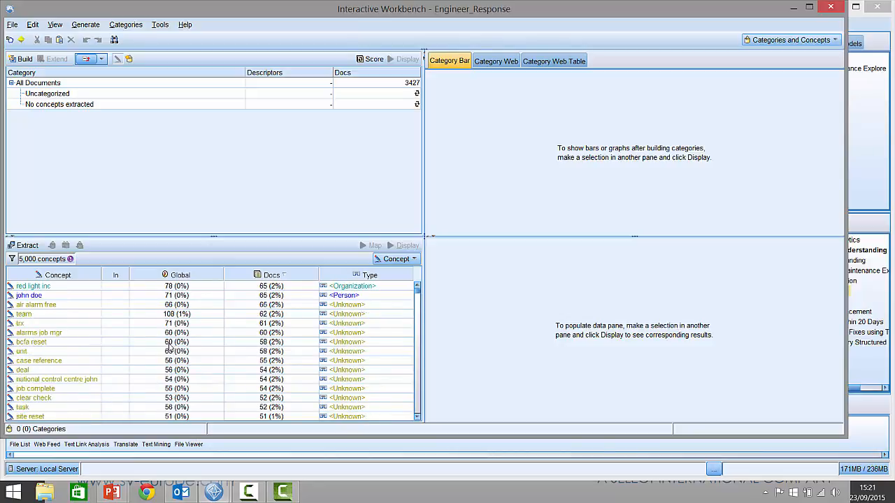
pyautogui.scroll(10, 174, 346)
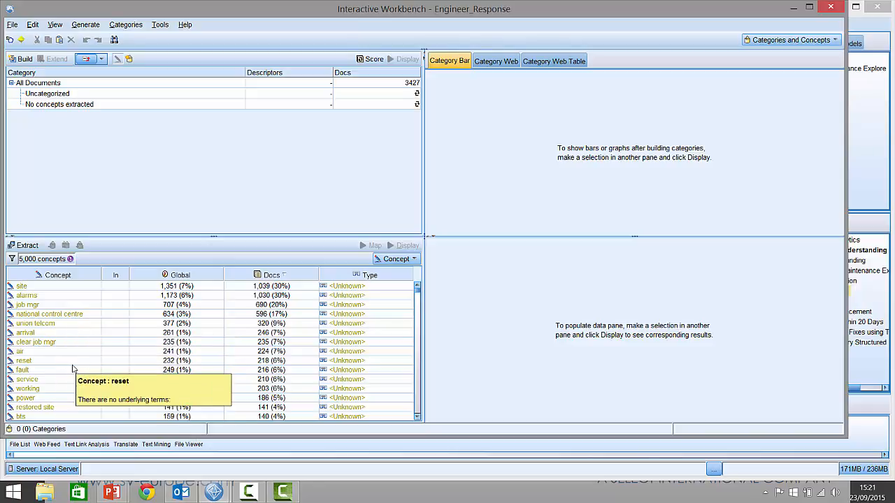
pyautogui.scroll(-1, 73, 368)
pyautogui.scroll(-1, 72, 369)
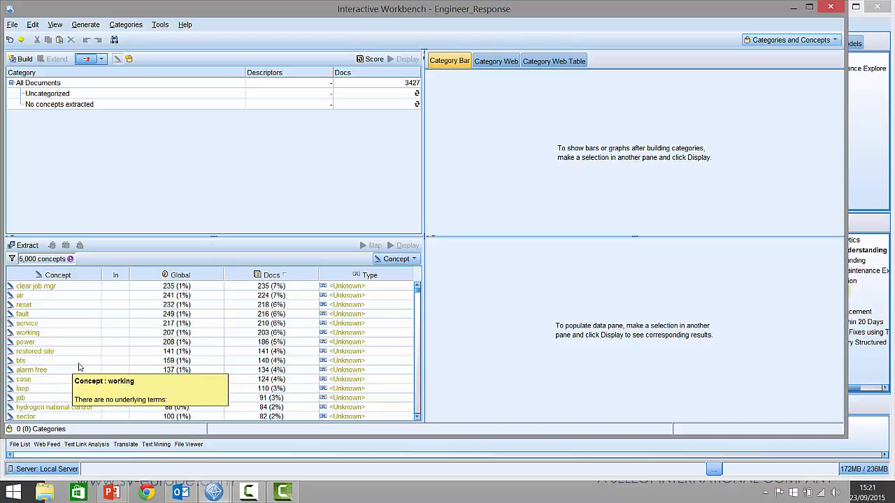
pyautogui.scroll(2, 77, 366)
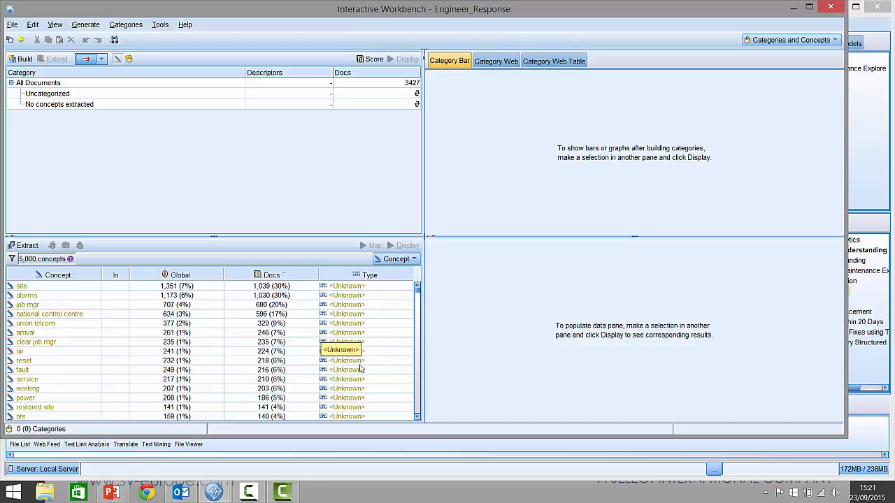
# - In the Resource Editor, create a new type named rectifier in the Local Library with a custom red font color
pyautogui.click(801, 42)
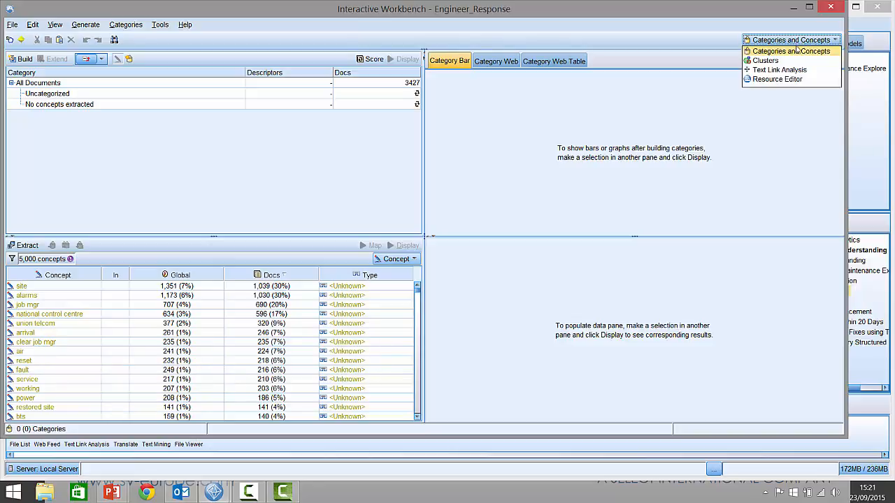
pyautogui.click(774, 81)
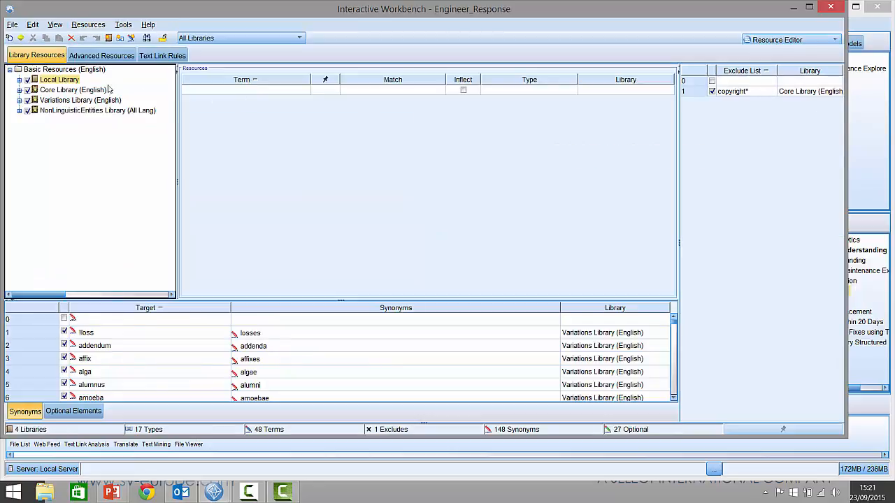
pyautogui.rightClick(60, 81)
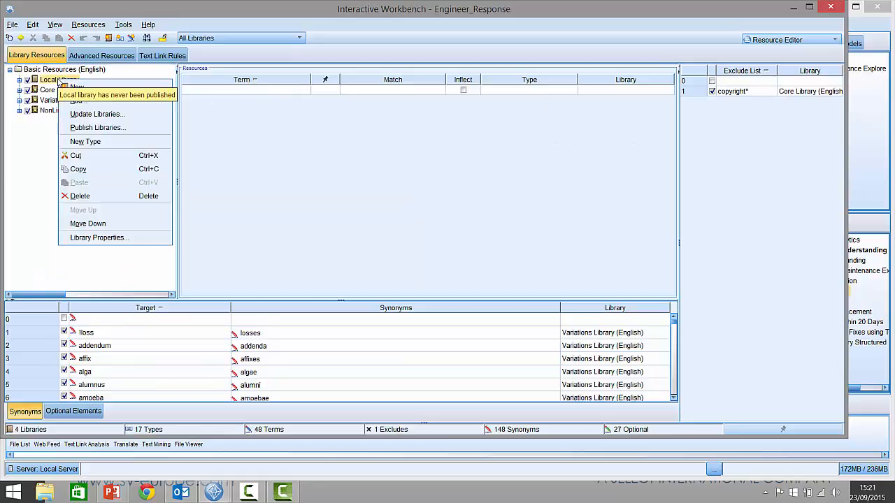
pyautogui.click(88, 145)
pyautogui.moveTo(460, 187); pyautogui.dragTo(407, 187)
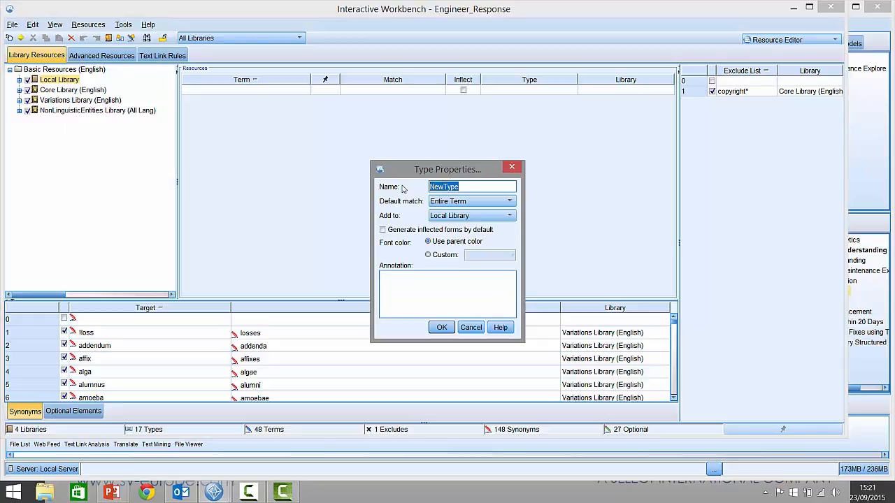
pyautogui.write('rectifier')
pyautogui.click(445, 256)
pyautogui.click(478, 260)
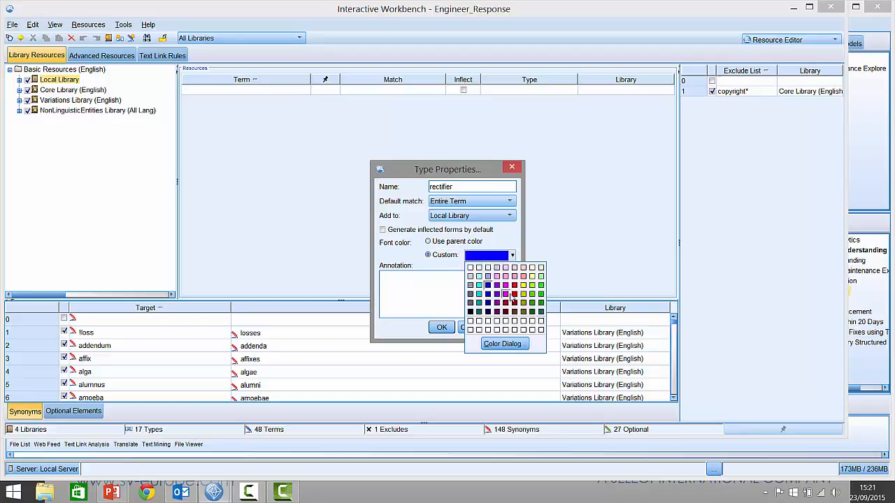
pyautogui.click(513, 294)
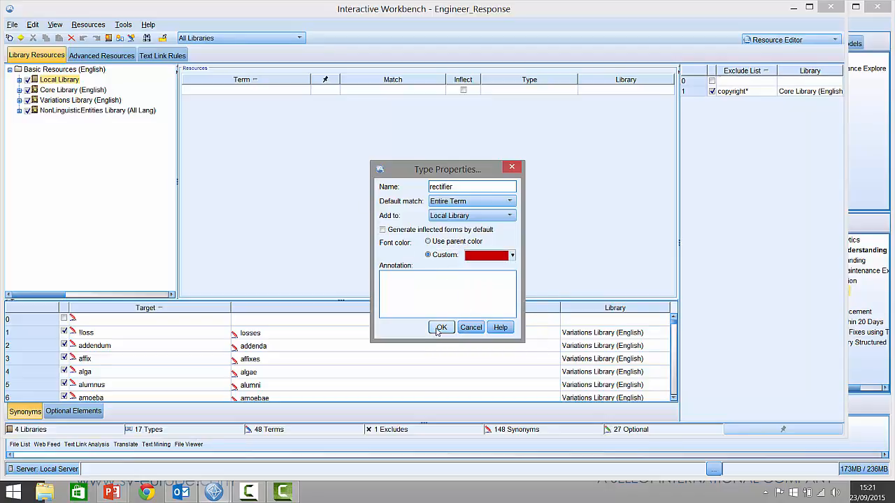
pyautogui.click(442, 328)
# - Add the term rectifier to the rectifier type and enable its inflected forms
pyautogui.click(239, 91)
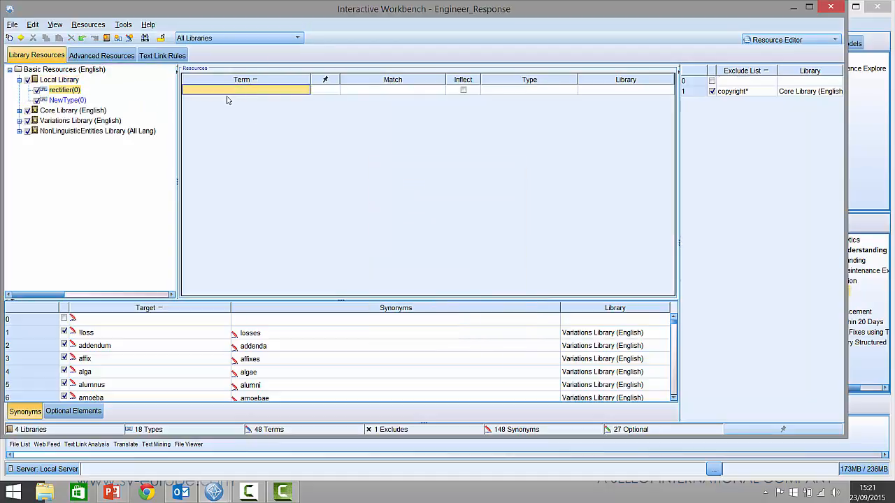
pyautogui.write('rec')
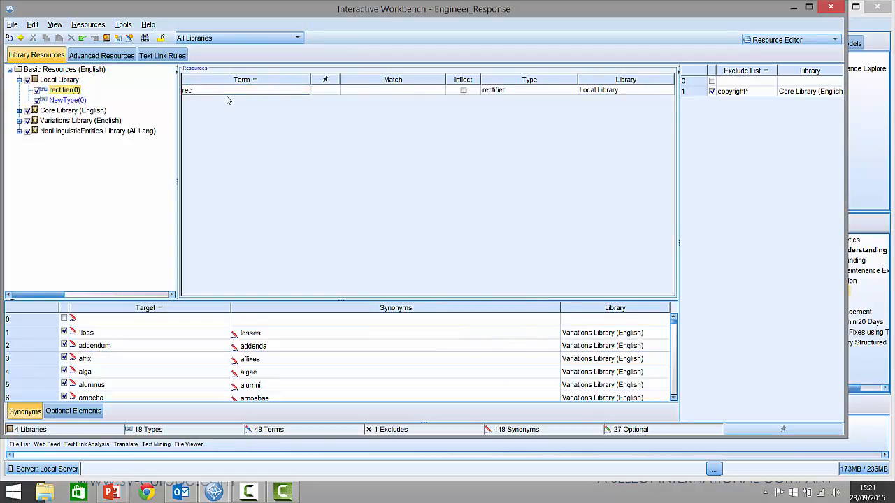
pyautogui.write('tifier')
pyautogui.click(463, 93)
pyautogui.click(463, 102)
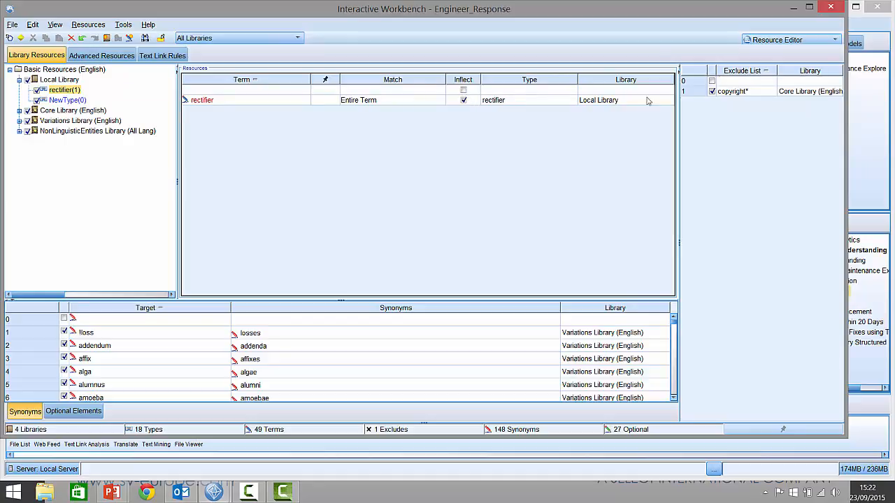
# - Switch back to the Categories and Concepts view and re-extract the concepts
pyautogui.click(772, 42)
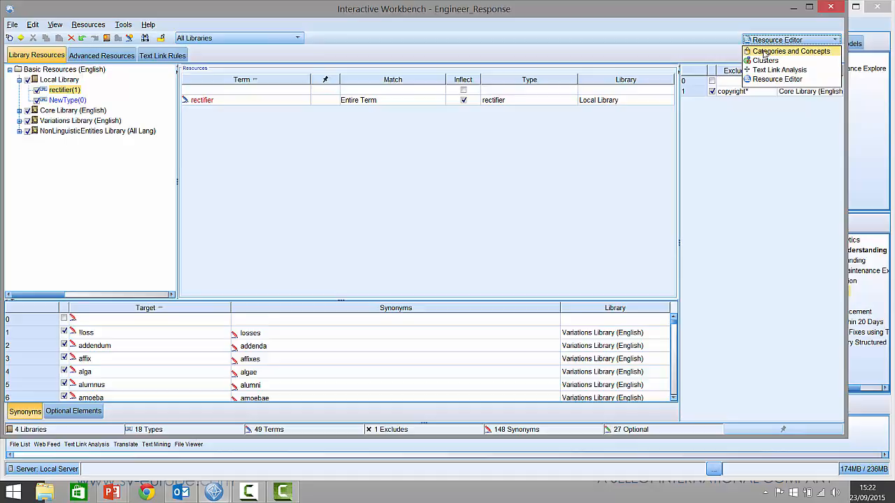
pyautogui.click(764, 54)
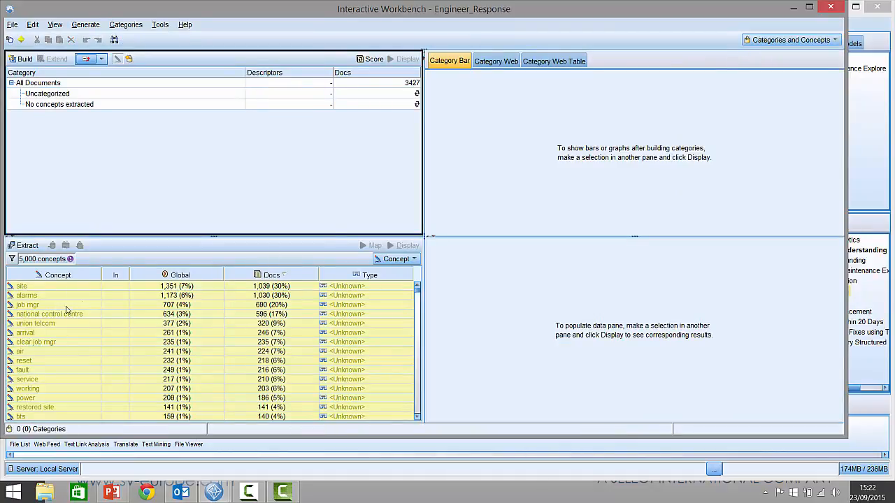
pyautogui.click(21, 246)
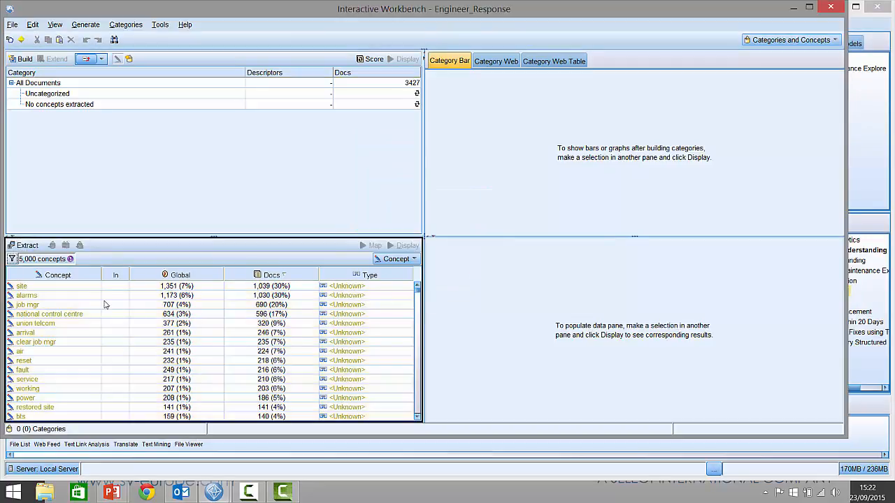
# - Scroll through the re-extracted concepts list, then exit the interactive session without updating the node
pyautogui.scroll(-1, 89, 305)
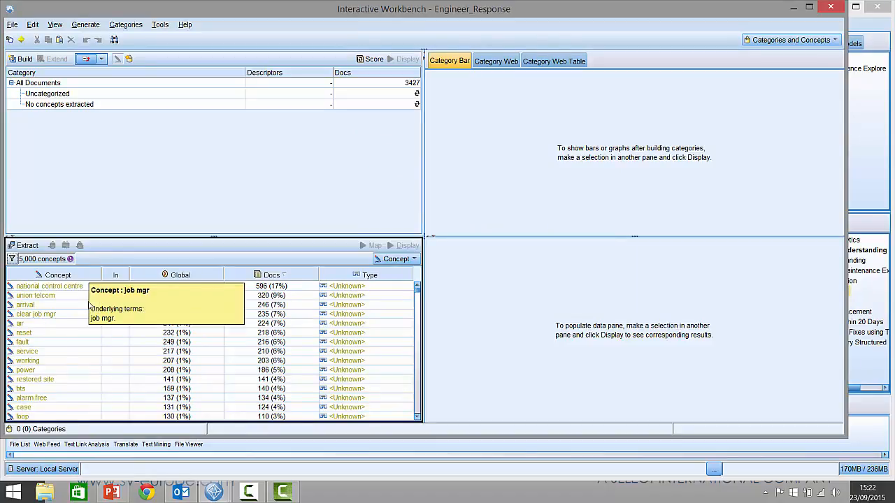
pyautogui.scroll(-1, 78, 317)
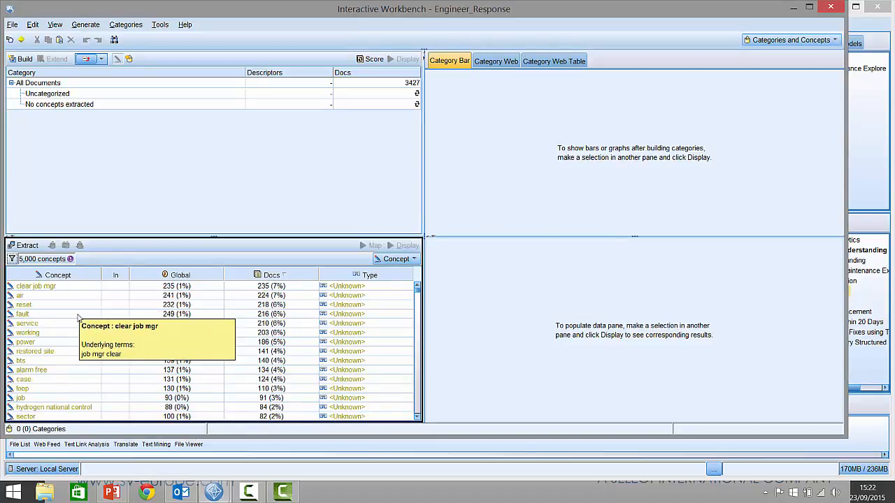
pyautogui.scroll(-2, 78, 317)
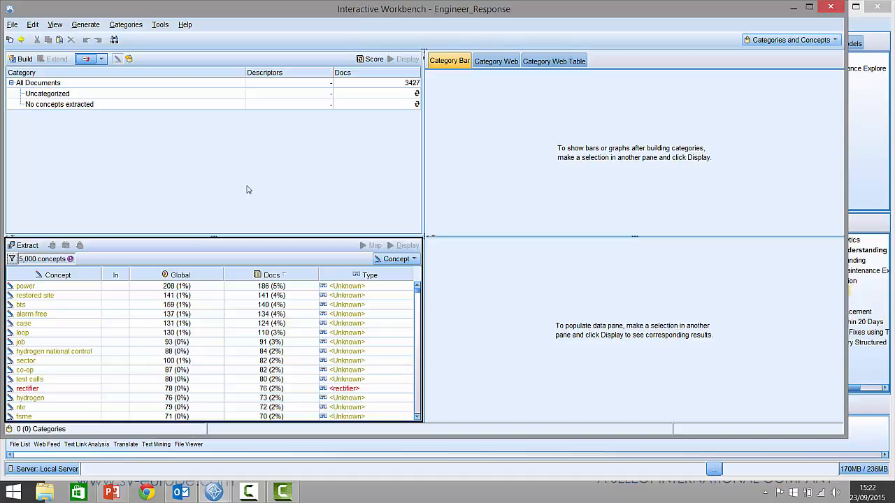
pyautogui.click(829, 7)
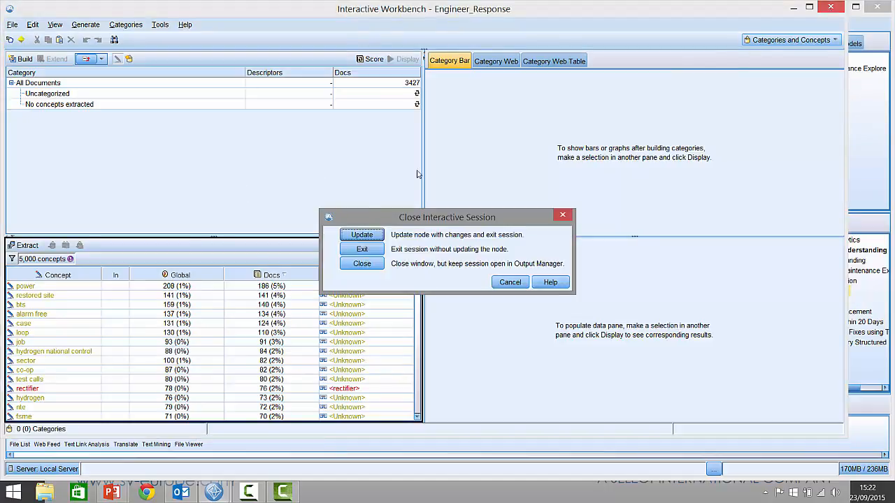
pyautogui.click(363, 250)
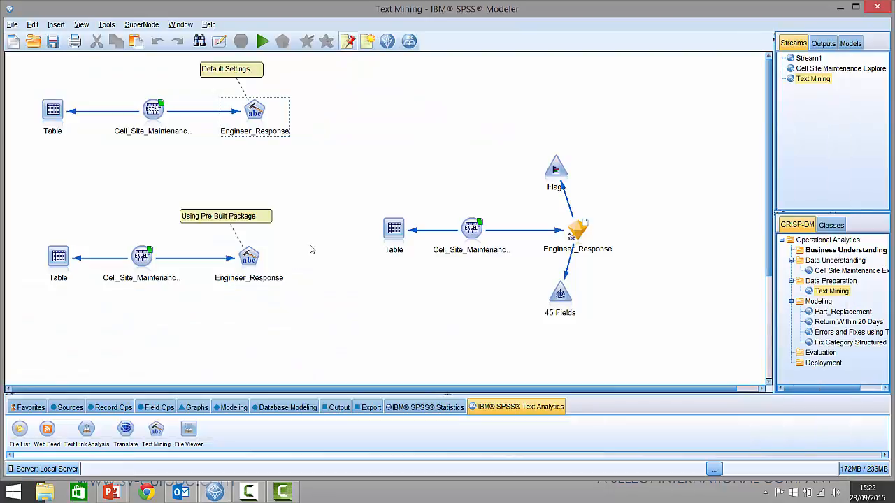
# - Run the Engineer_Response node that uses the pre-built text analysis package to build categories interactively
pyautogui.rightClick(65, 268)
pyautogui.click(88, 468)
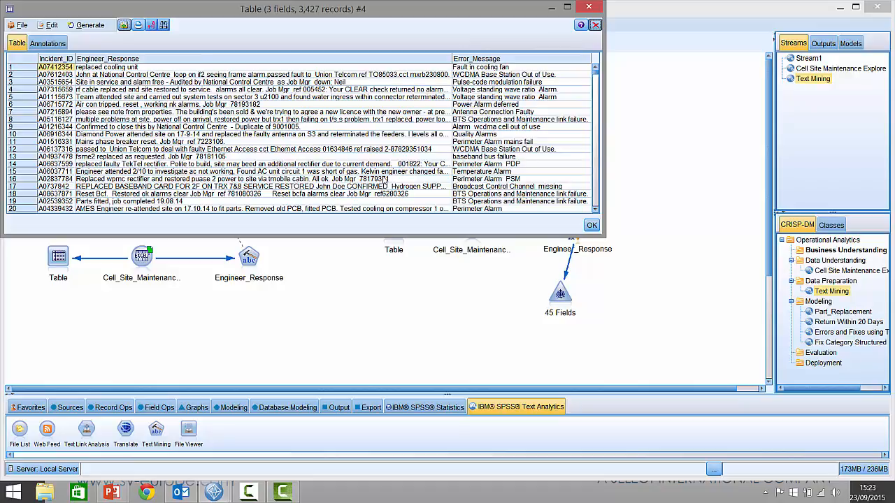
pyautogui.rightClick(244, 263)
pyautogui.click(260, 267)
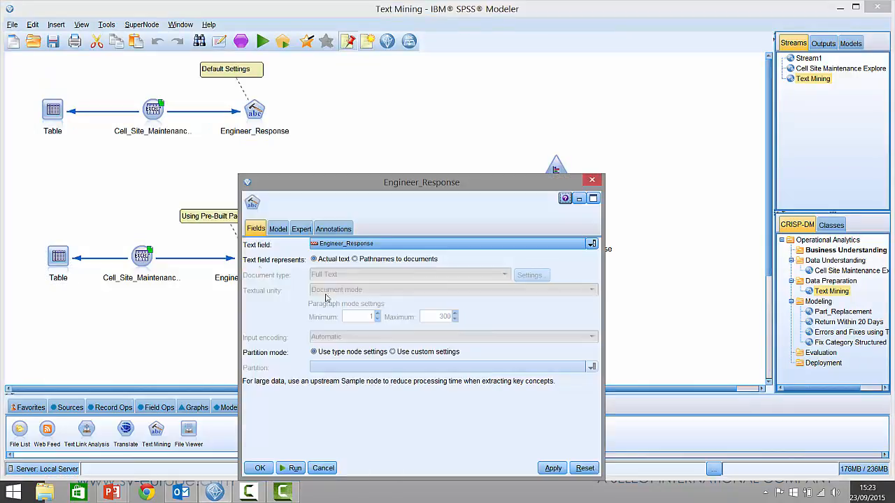
pyautogui.click(282, 230)
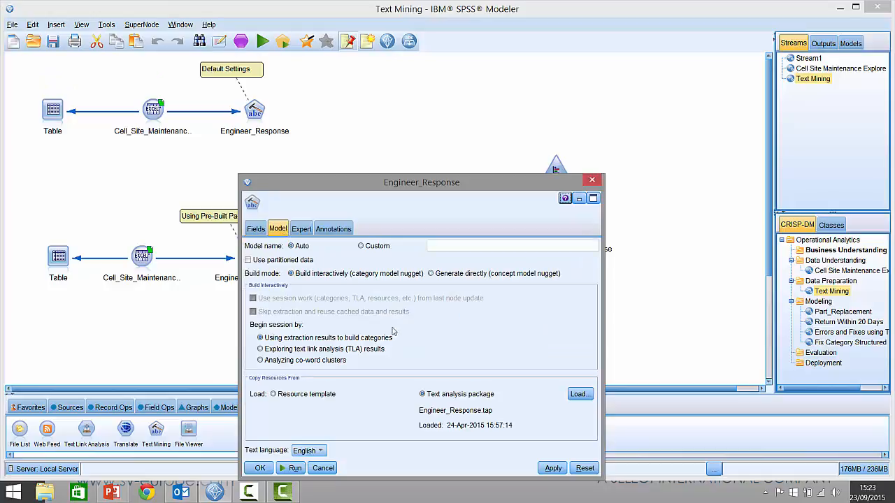
pyautogui.click(295, 468)
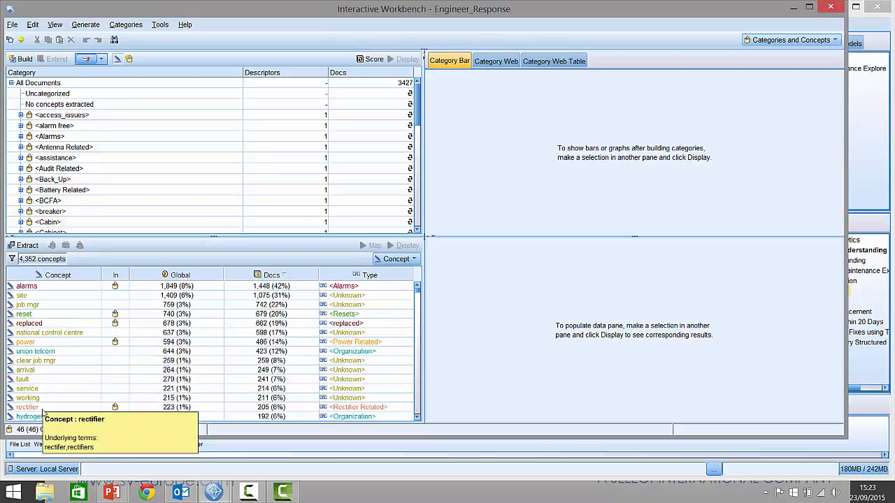
# - Display and scroll through the documents containing the concept reset
pyautogui.click(42, 315)
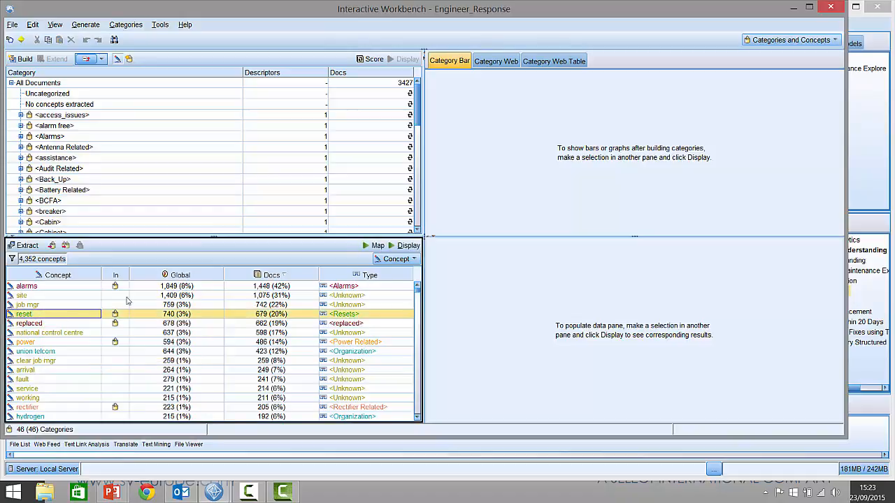
pyautogui.click(409, 247)
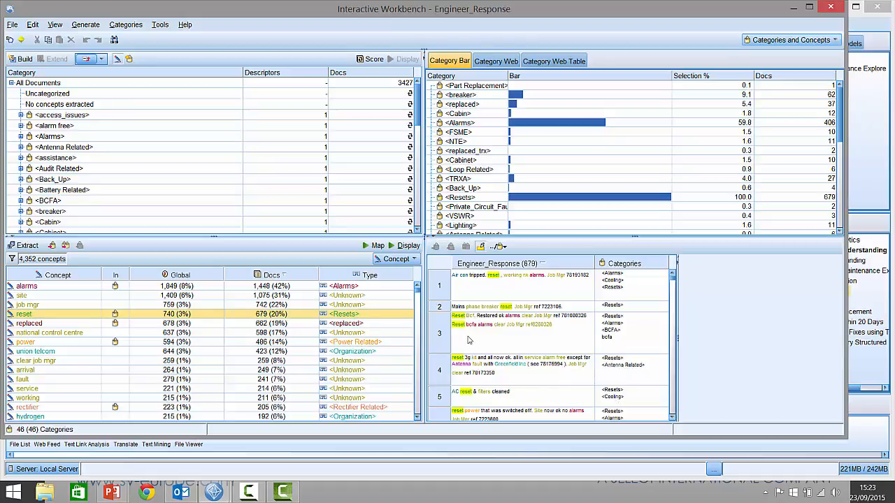
pyautogui.scroll(-3, 468, 341)
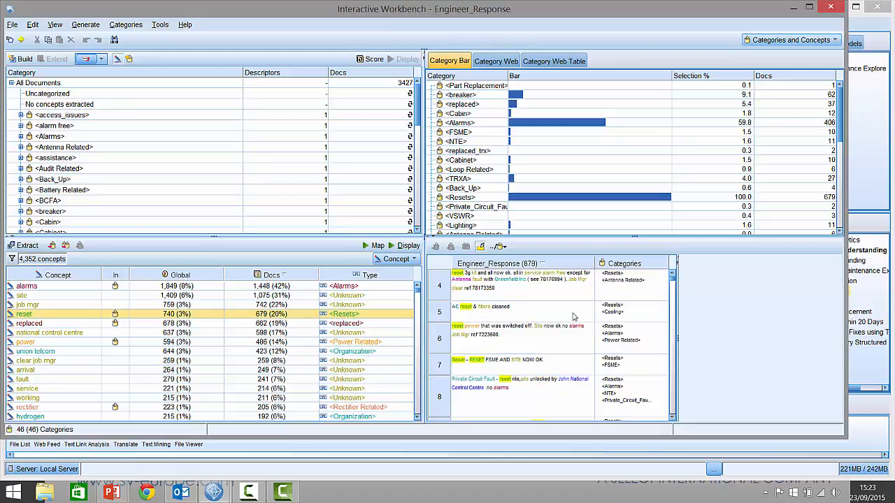
pyautogui.scroll(3, 572, 326)
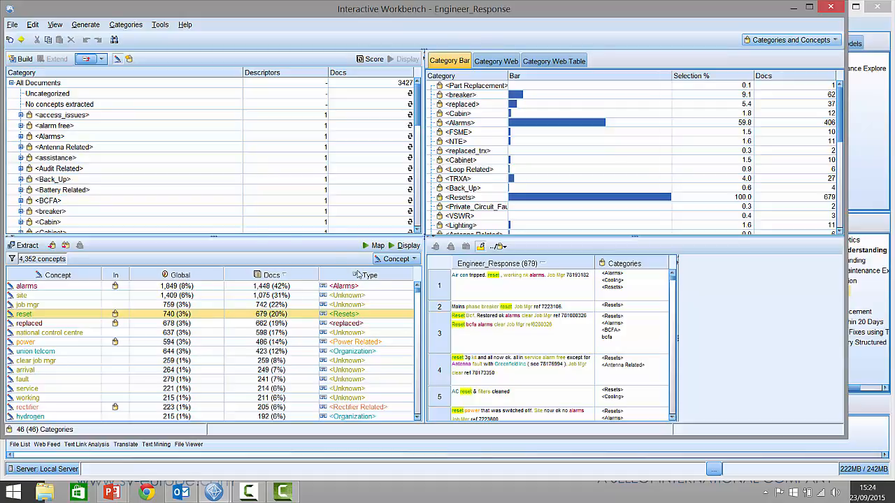
# - Score the categories and sort them by document count, then exit the session without updating the node
pyautogui.click(371, 60)
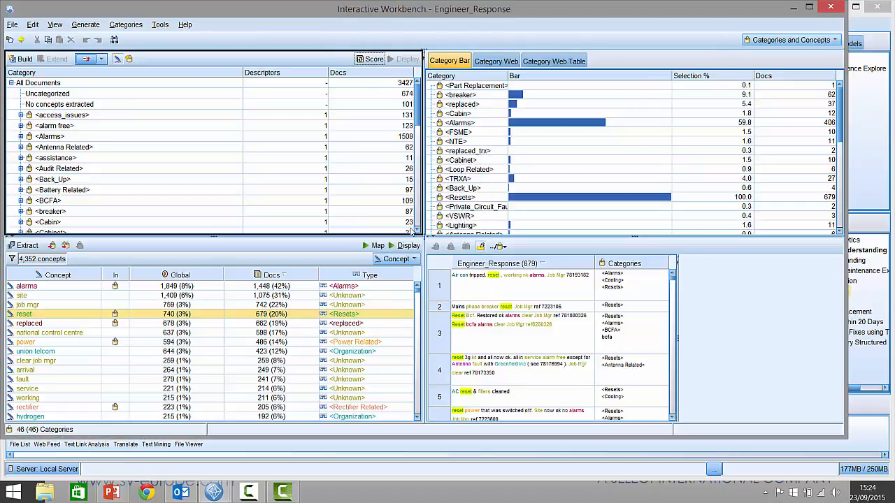
pyautogui.click(393, 76)
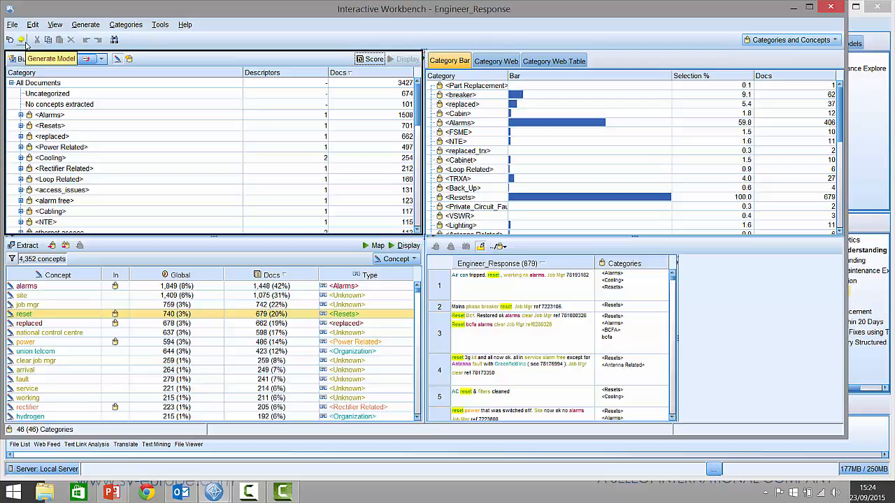
pyautogui.click(840, 10)
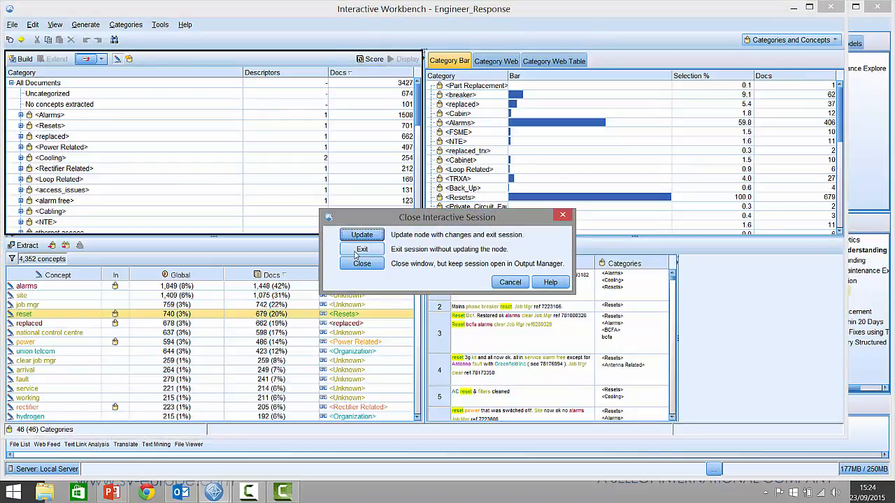
pyautogui.click(356, 255)
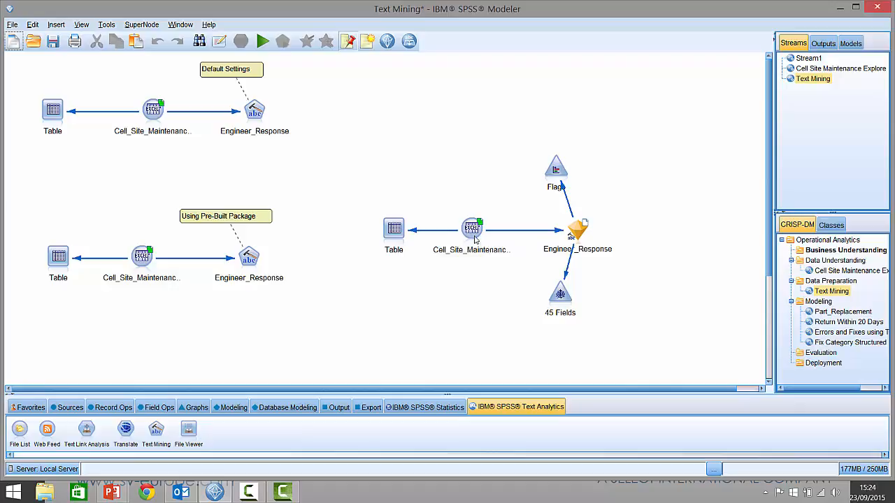
# - Add a Table node after the Engineer_Response model nugget, connect it, and run it
pyautogui.click(395, 231)
pyautogui.moveTo(395, 233); pyautogui.dragTo(673, 234)
pyautogui.moveTo(572, 243)
pyautogui.mouseDown()
pyautogui.moveTo(602, 232)
pyautogui.moveTo(685, 235)
pyautogui.moveTo(677, 234)
pyautogui.mouseUp()
pyautogui.rightClick(677, 235)
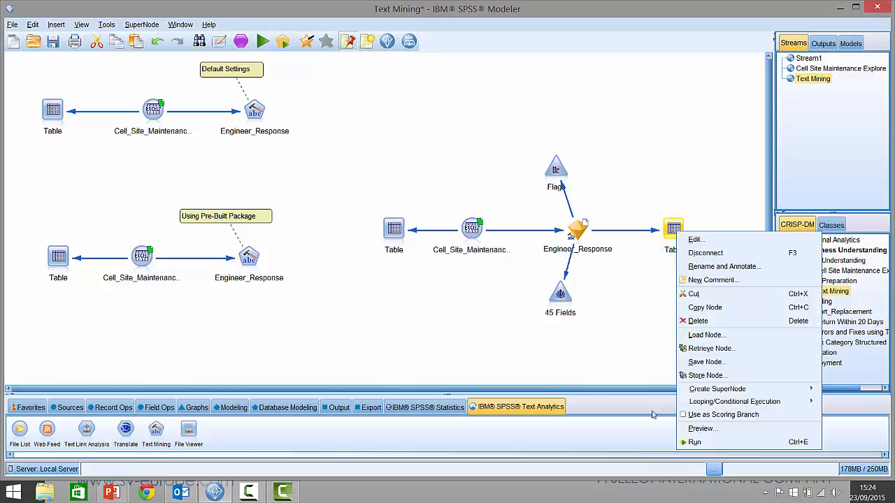
pyautogui.click(688, 446)
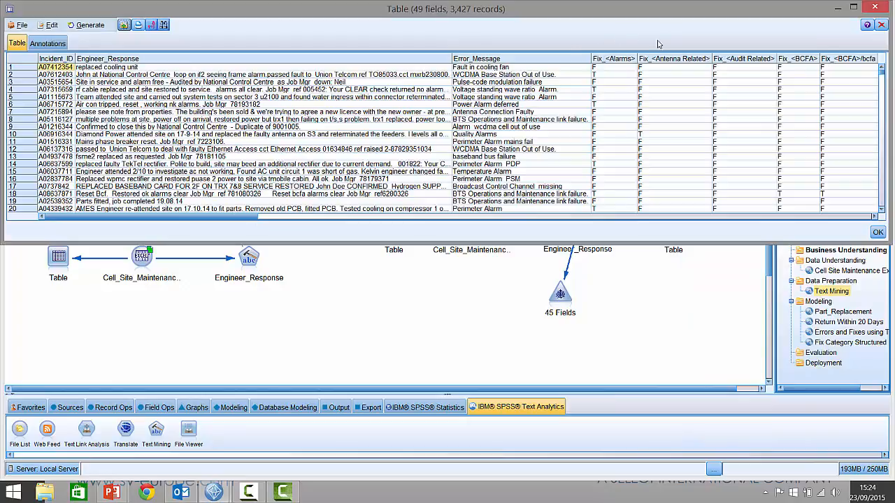
# - Scroll across the output table's category flag fields and close the table
pyautogui.moveTo(241, 217); pyautogui.dragTo(333, 217)
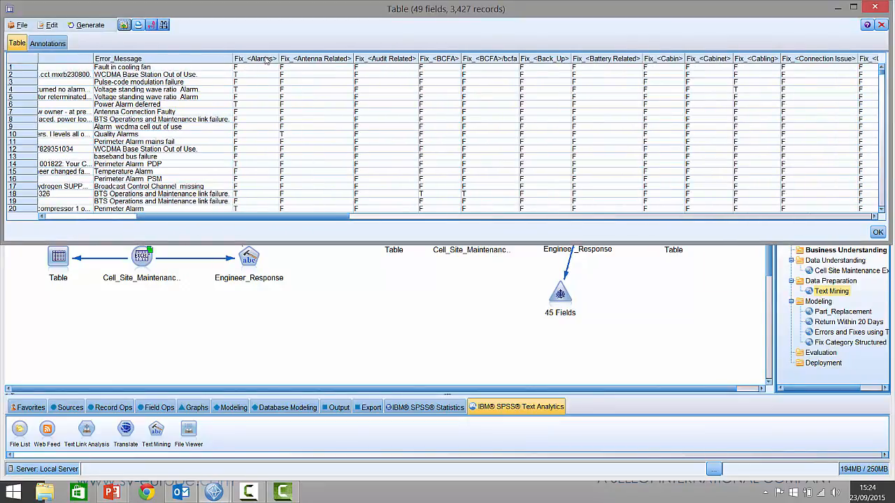
pyautogui.moveTo(336, 221); pyautogui.dragTo(396, 220)
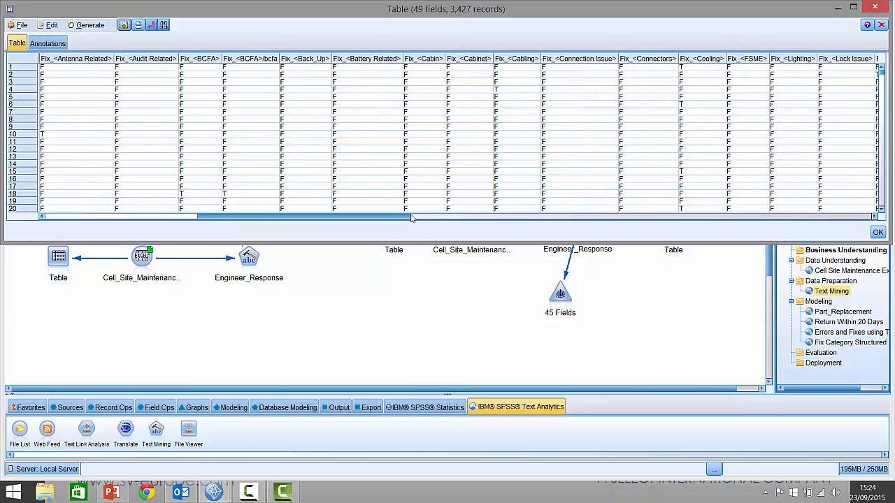
pyautogui.moveTo(395, 217); pyautogui.dragTo(472, 217)
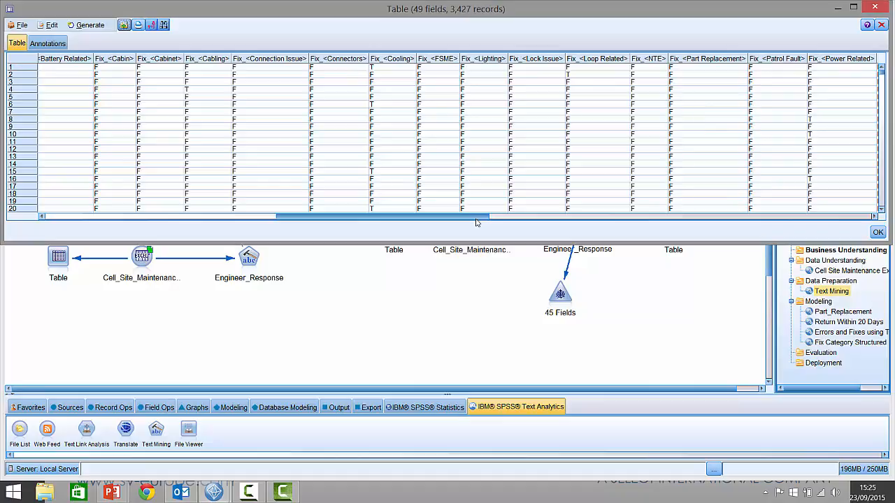
pyautogui.click(881, 25)
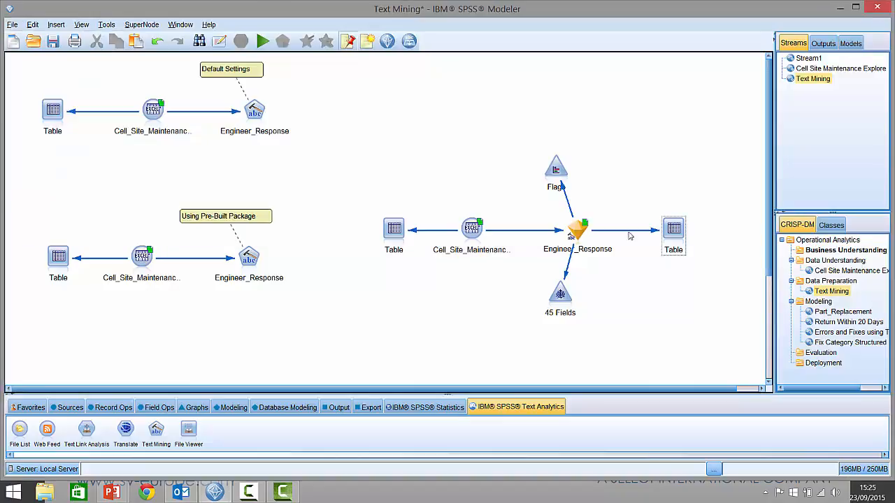
# - Run the 45 Fields web node and open the web graph's threshold controls
pyautogui.rightClick(560, 295)
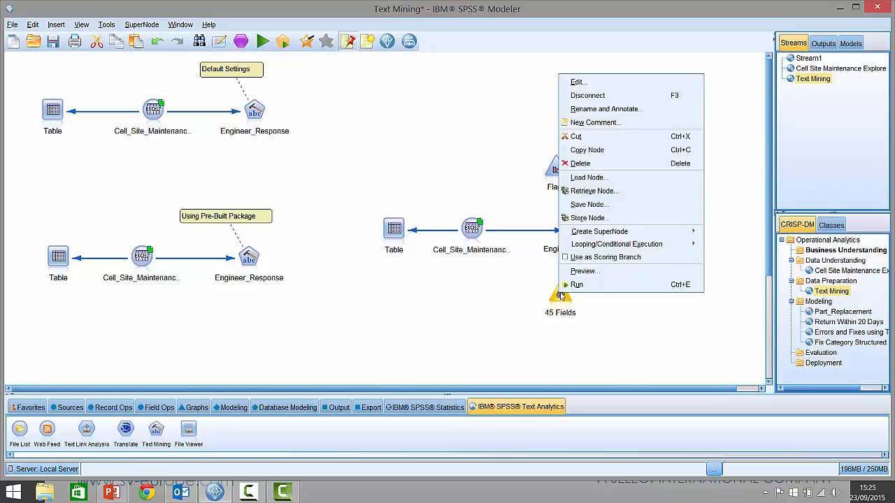
pyautogui.click(575, 284)
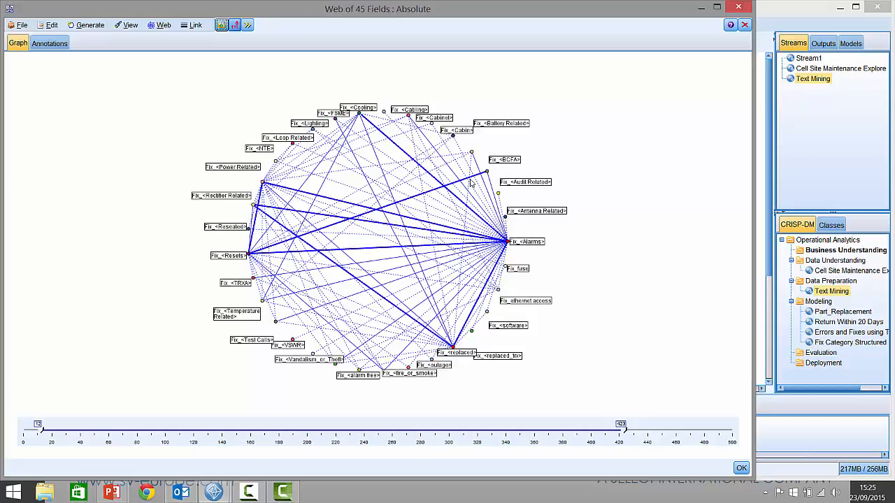
pyautogui.moveTo(473, 181)
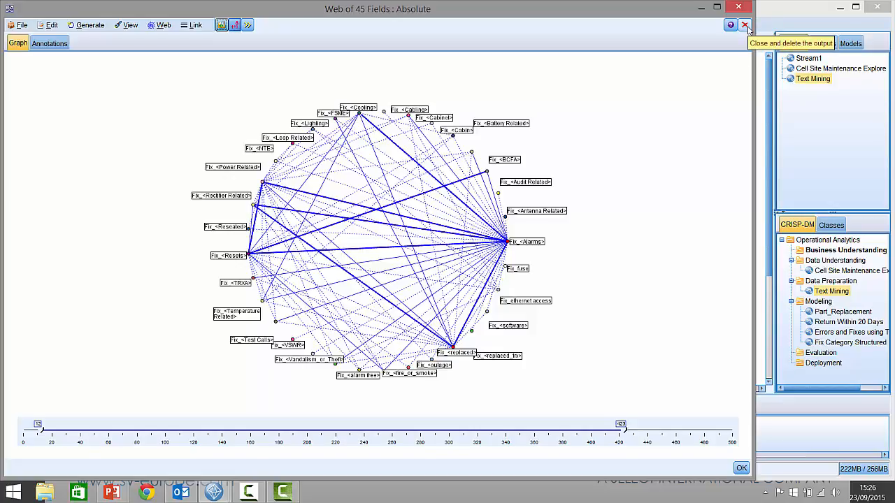
pyautogui.click(249, 27)
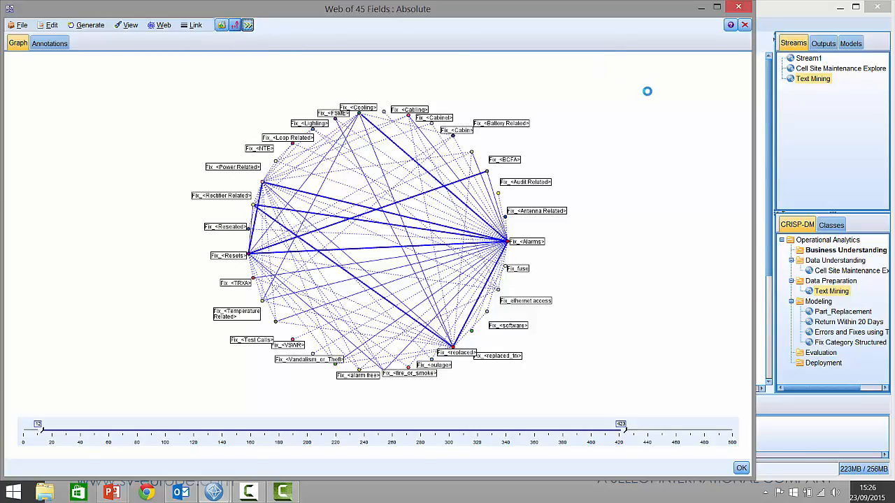
pyautogui.click(808, 44)
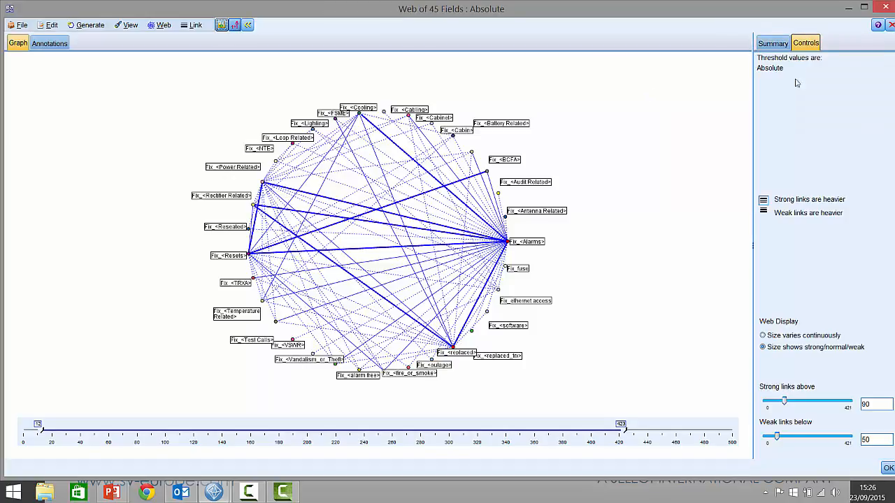
# - Adjust the strong links threshold to about 105 and the weak links threshold to about 66
pyautogui.moveTo(784, 402); pyautogui.dragTo(820, 401)
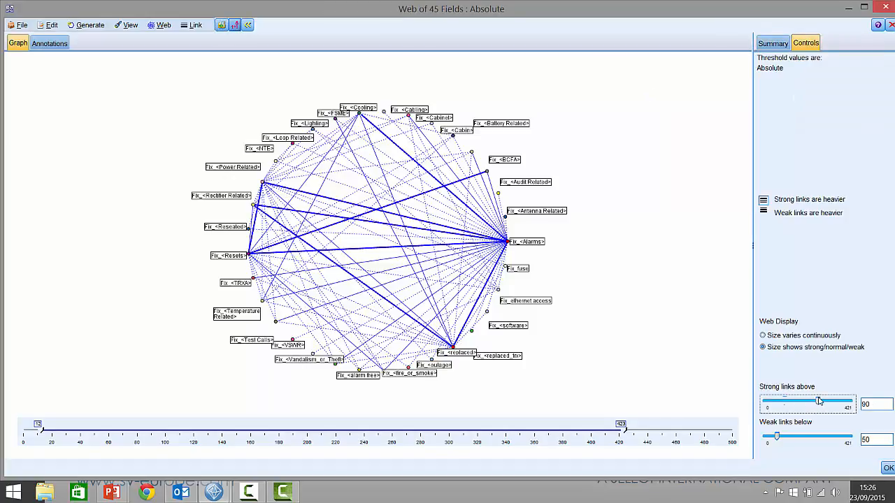
pyautogui.click(793, 435)
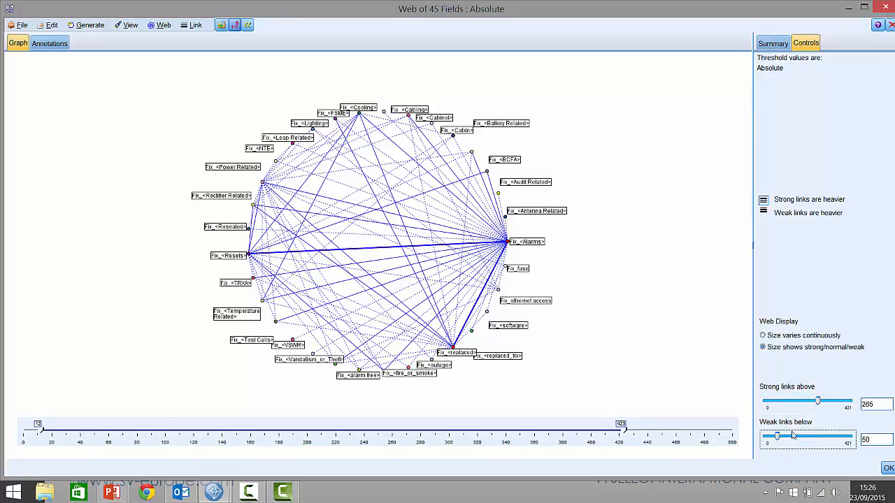
pyautogui.moveTo(793, 435); pyautogui.dragTo(806, 435)
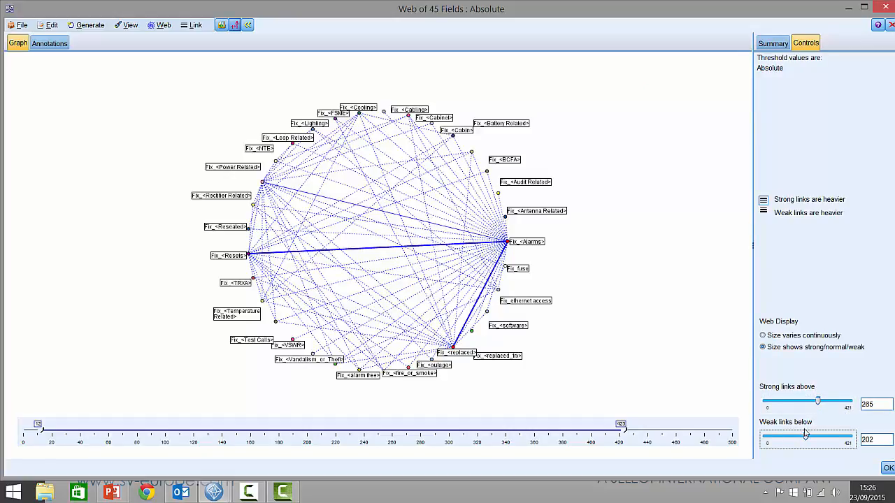
pyautogui.moveTo(806, 437); pyautogui.dragTo(780, 436)
pyautogui.moveTo(817, 403); pyautogui.dragTo(788, 404)
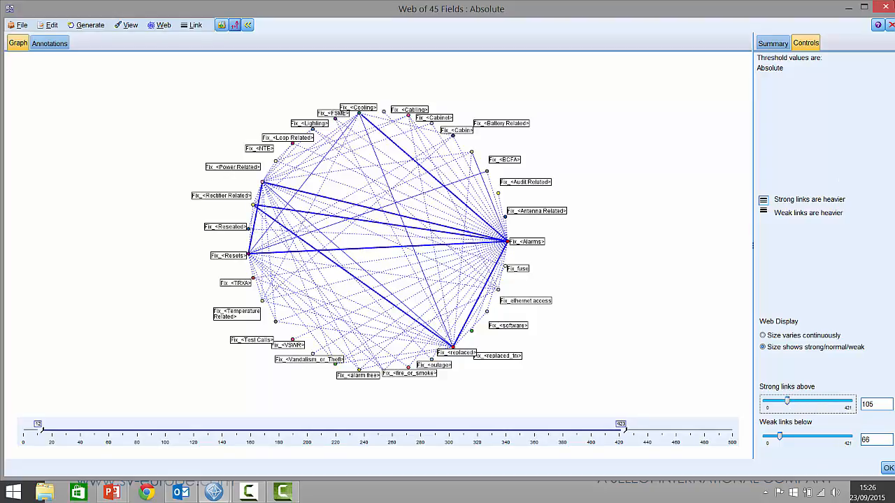
# - Close the web graph output and cancel the save-changes prompt
pyautogui.moveTo(890, 10)
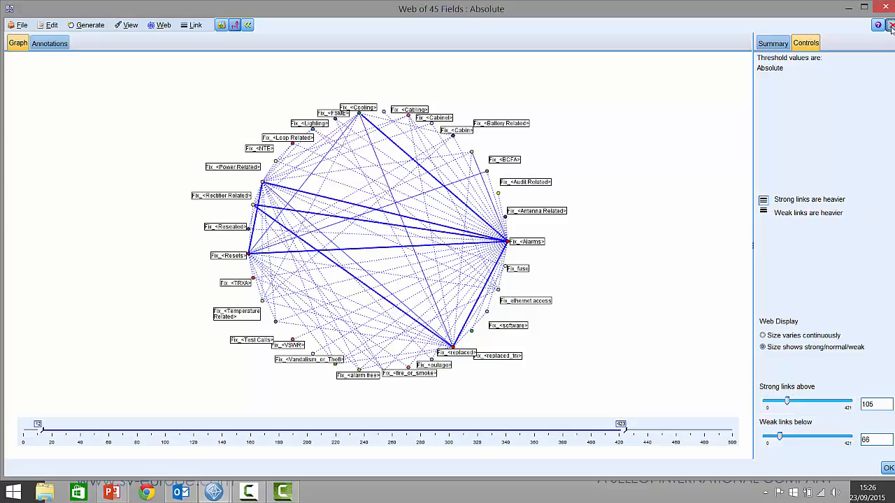
pyautogui.click(891, 28)
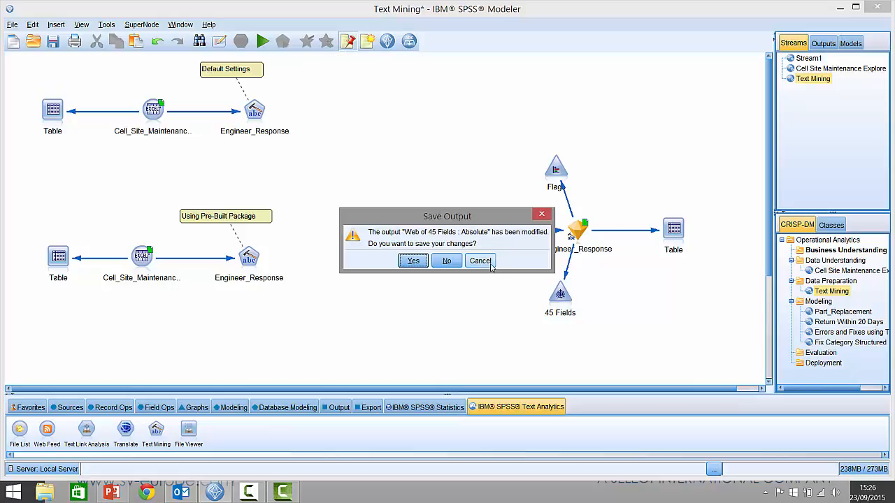
pyautogui.click(490, 267)
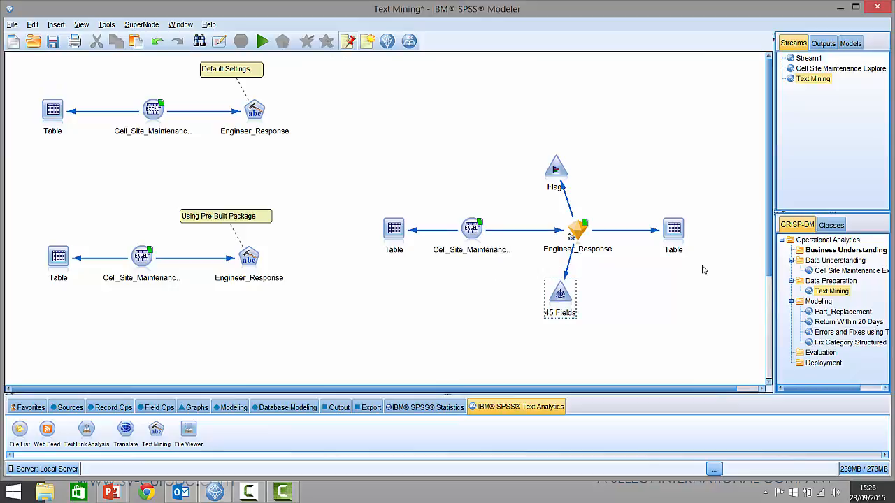